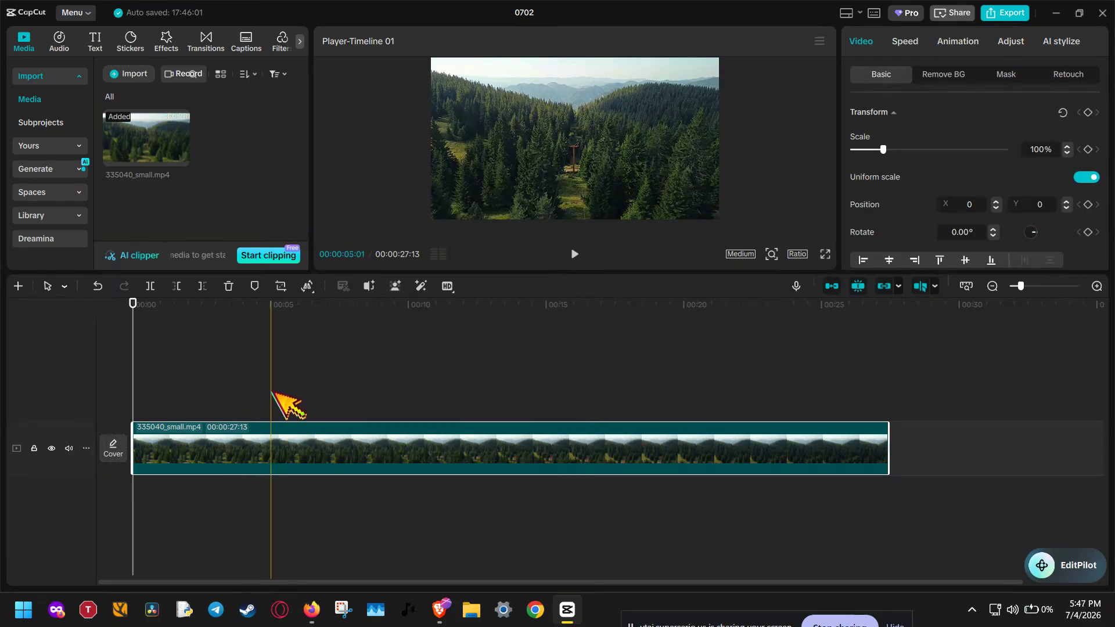
- Add the arrow shape above the forest video at about 7 seconds and extend its clip to about 14 seconds
{"action": "left_click", "coordinate": [130, 47]}
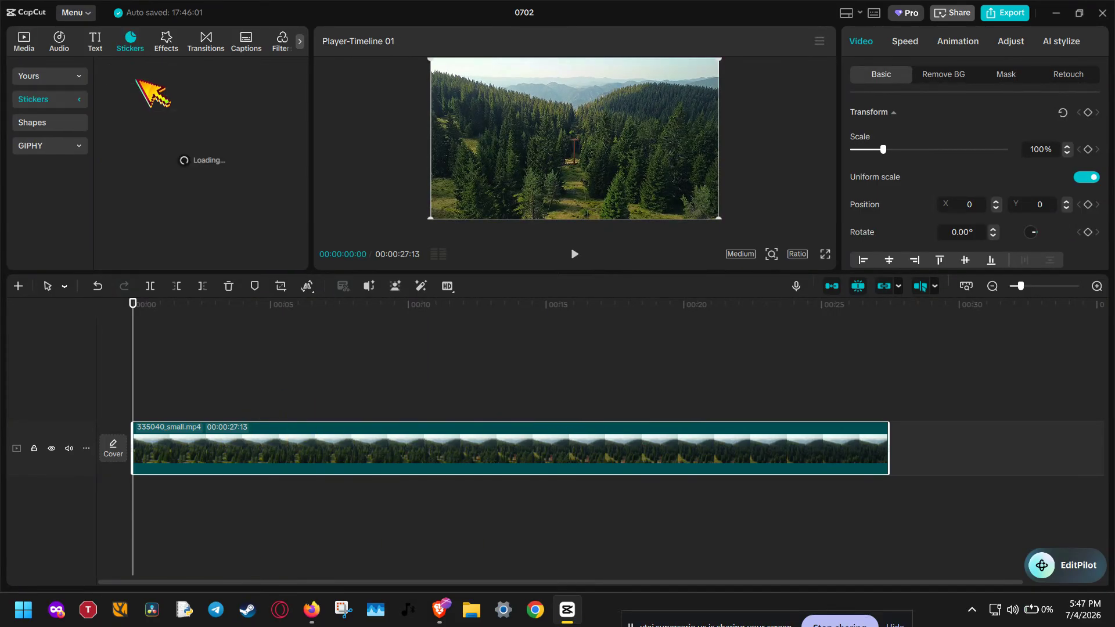
{"action": "left_click", "coordinate": [44, 122]}
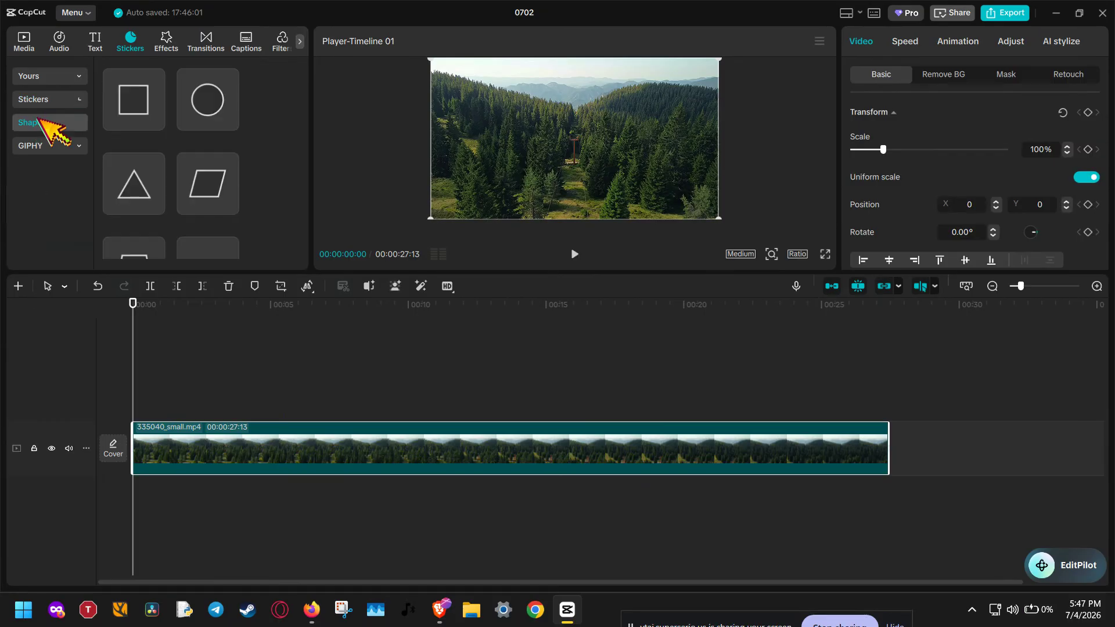
{"action": "scroll", "coordinate": [304, 166], "scroll_direction": "down", "scroll_amount": 3}
{"action": "mouse_move", "coordinate": [164, 229]}
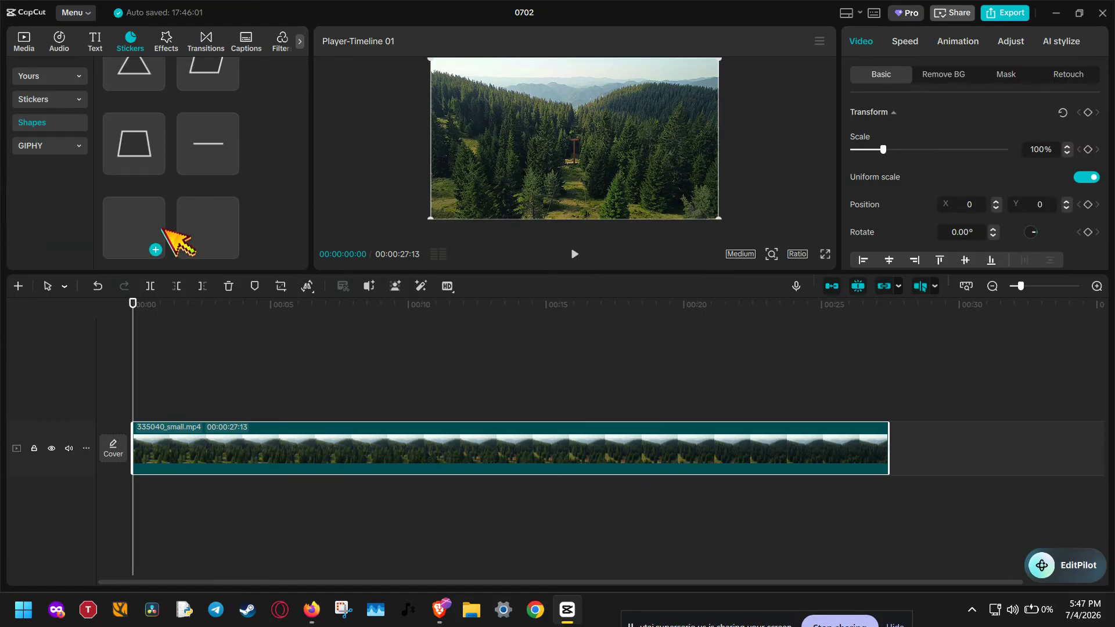
{"action": "left_click_drag", "start_coordinate": [132, 224], "coordinate": [329, 410]}
{"action": "left_click", "coordinate": [401, 410]}
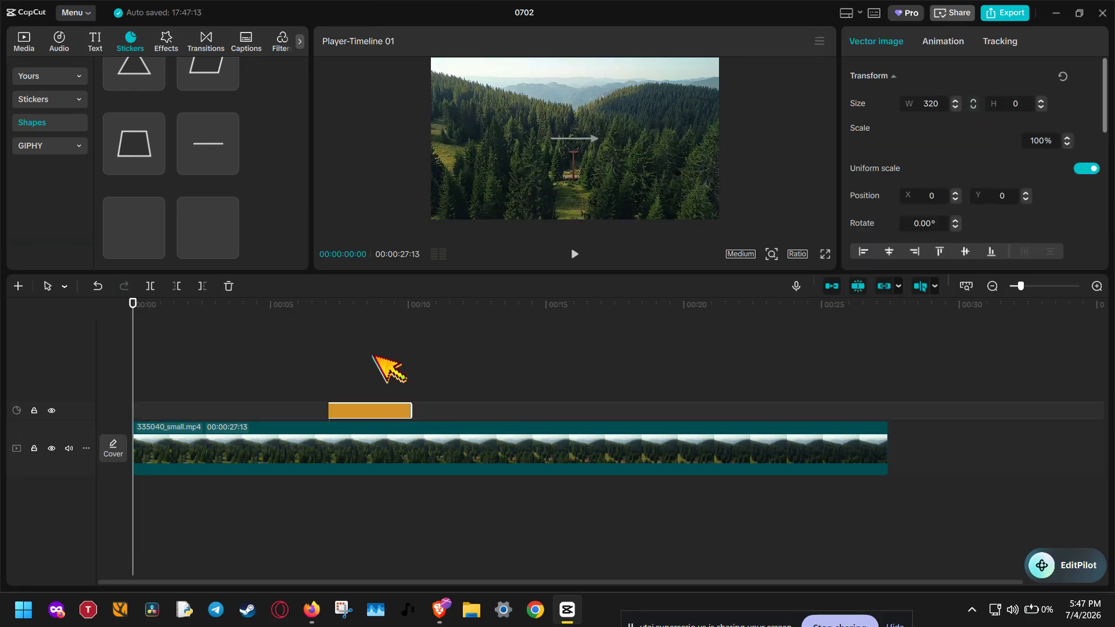
{"action": "left_click", "coordinate": [374, 302]}
{"action": "left_click_drag", "start_coordinate": [410, 411], "coordinate": [512, 406]}
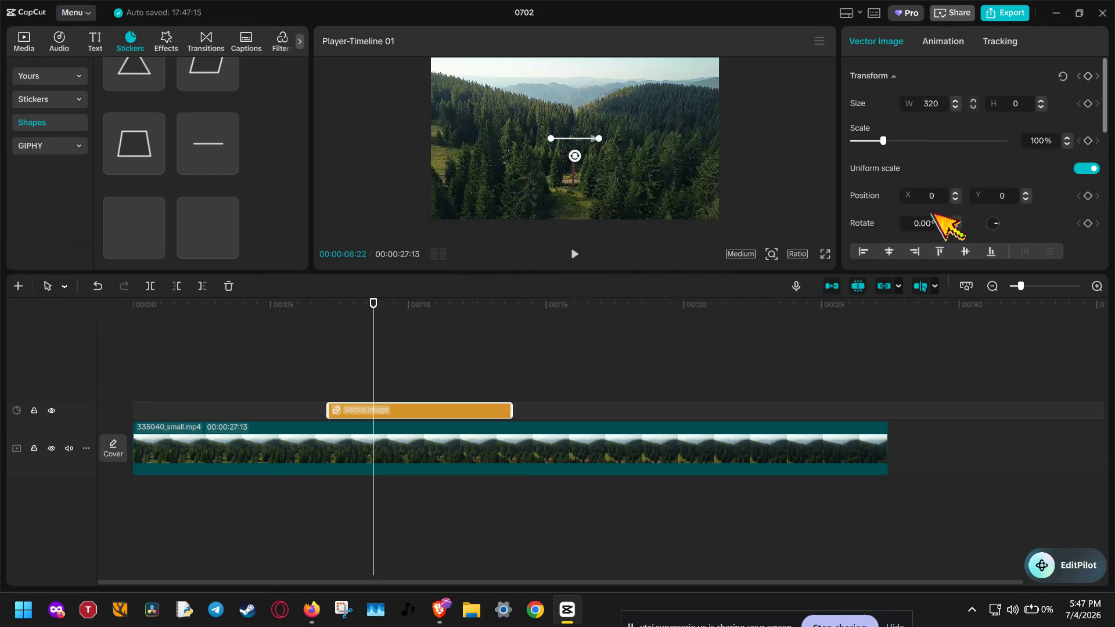
- Scale the arrow up uniformly to 368%
{"action": "scroll", "coordinate": [941, 219], "scroll_direction": "down", "scroll_amount": 1}
{"action": "scroll", "coordinate": [941, 232], "scroll_direction": "up", "scroll_amount": 1}
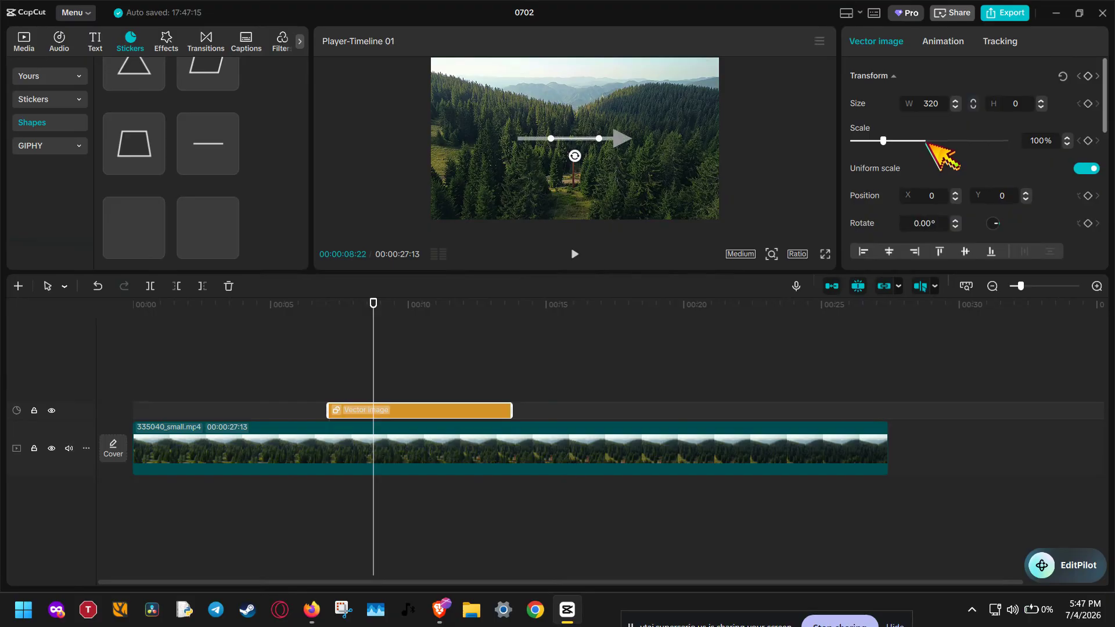
{"action": "left_click_drag", "start_coordinate": [926, 140], "coordinate": [967, 141]}
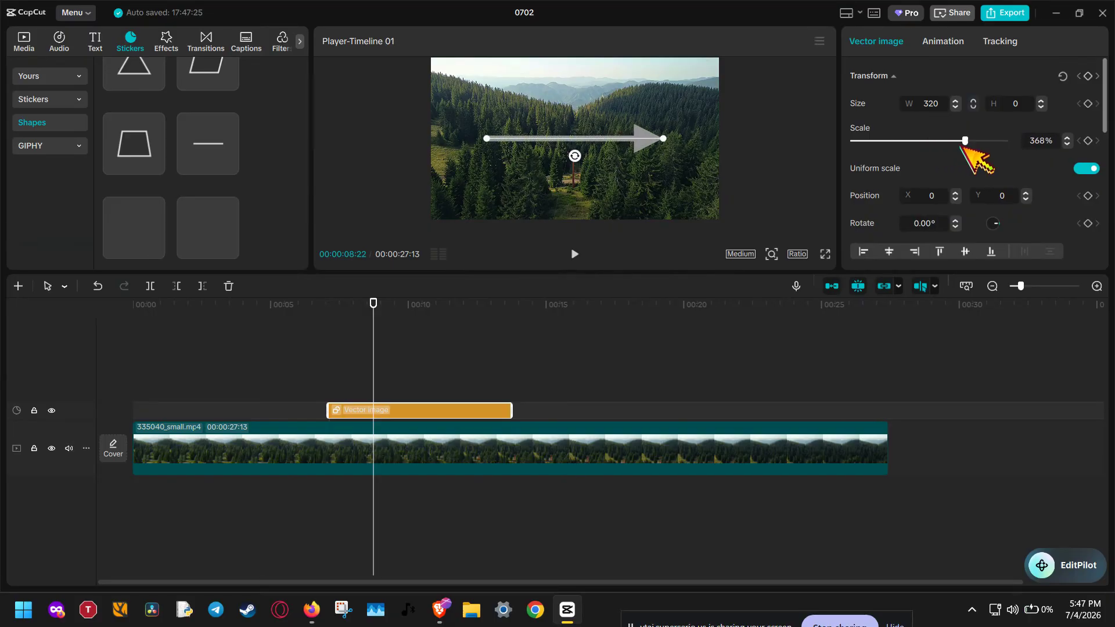
- Set the arrow's stroke style to Dashed
{"action": "scroll", "coordinate": [945, 161], "scroll_direction": "down", "scroll_amount": 2}
{"action": "scroll", "coordinate": [930, 185], "scroll_direction": "down", "scroll_amount": 1}
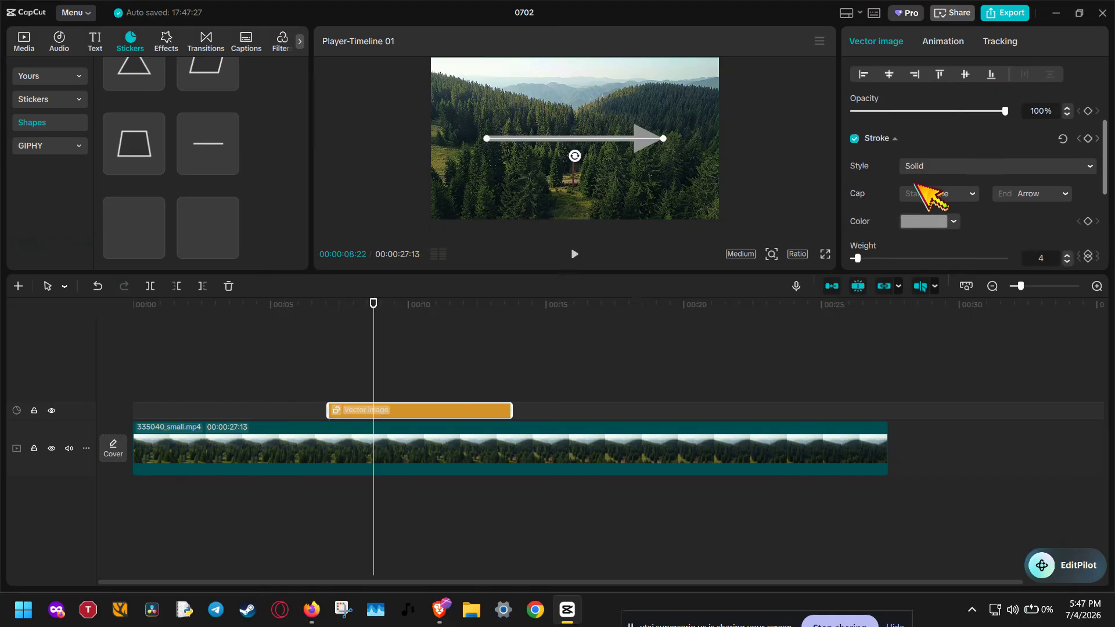
{"action": "left_click", "coordinate": [927, 170]}
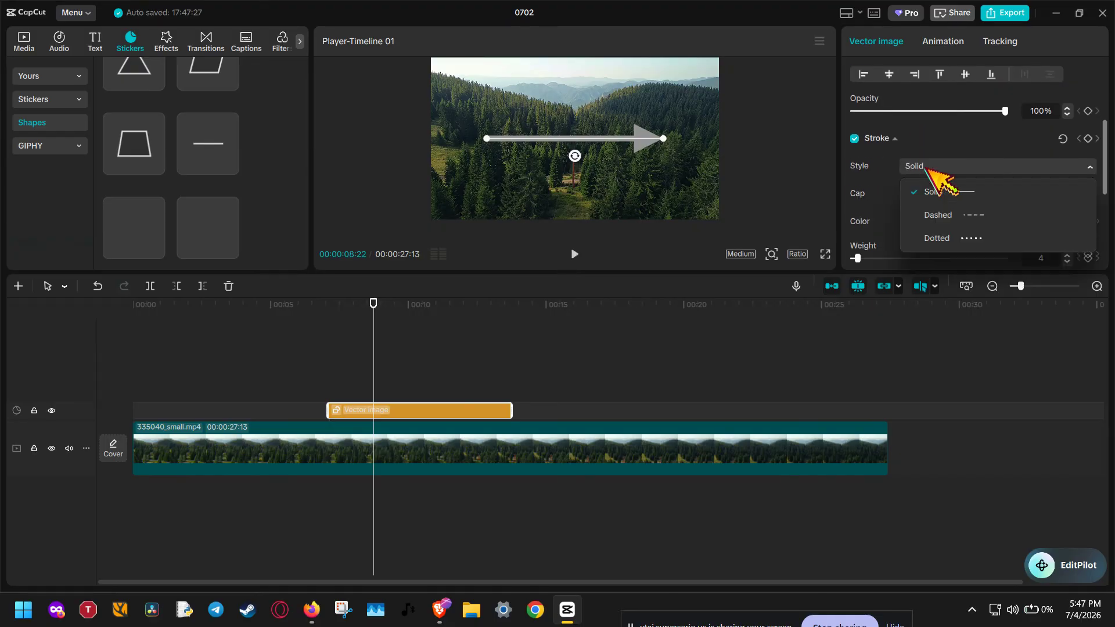
{"action": "left_click", "coordinate": [941, 218]}
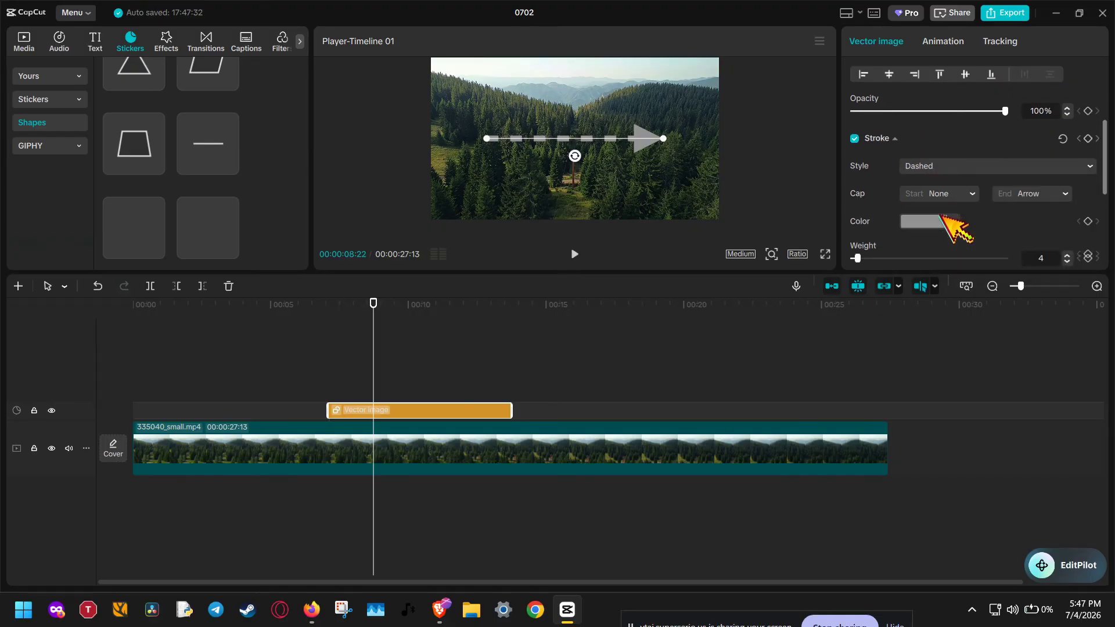
{"action": "left_click", "coordinate": [962, 167]}
{"action": "left_click", "coordinate": [962, 167]}
- Move the arrow slightly to about X -8, Y -31 and set its stroke color to red FF3737
{"action": "mouse_move", "coordinate": [559, 149]}
{"action": "left_mouse_down"}
{"action": "mouse_move", "coordinate": [562, 140]}
{"action": "mouse_move", "coordinate": [549, 143]}
{"action": "left_mouse_up"}
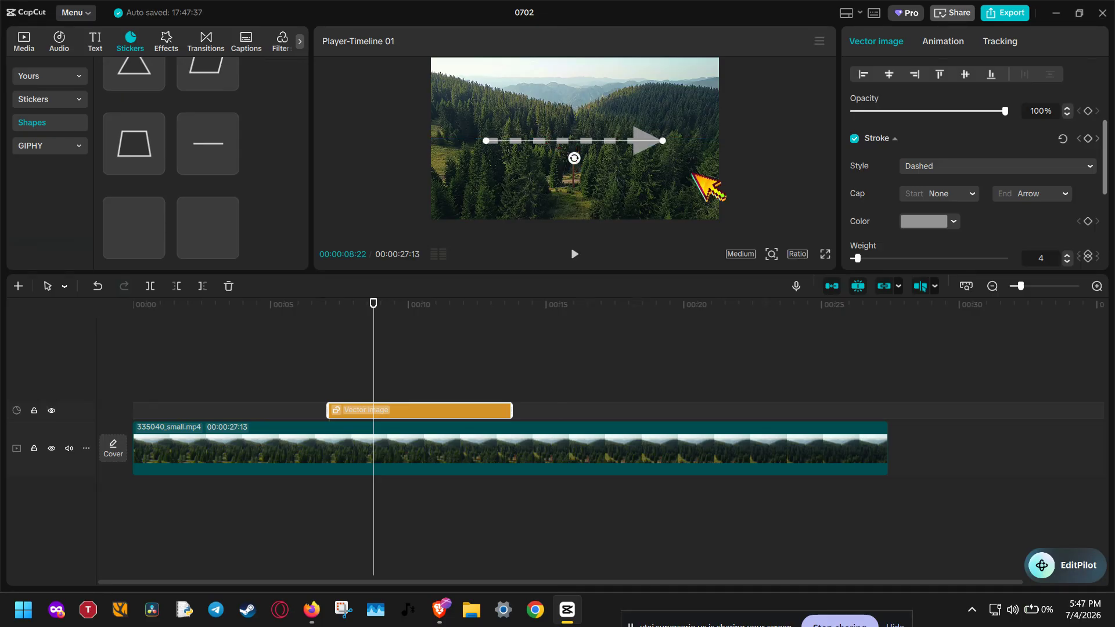
{"action": "left_click", "coordinate": [954, 221]}
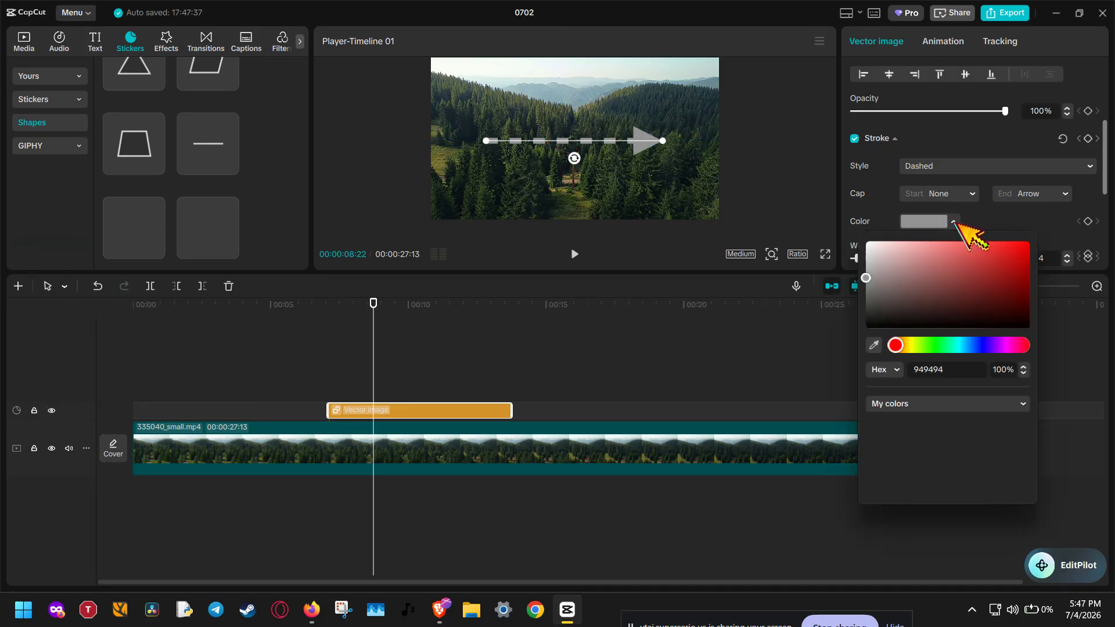
{"action": "left_click", "coordinate": [1027, 246]}
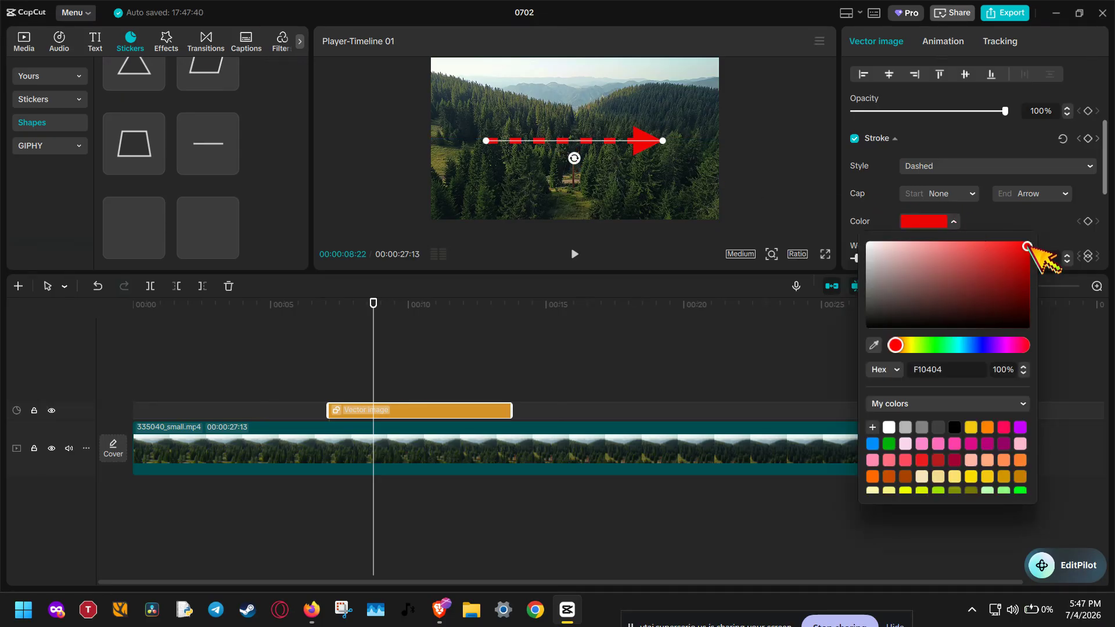
{"action": "left_click", "coordinate": [995, 241]}
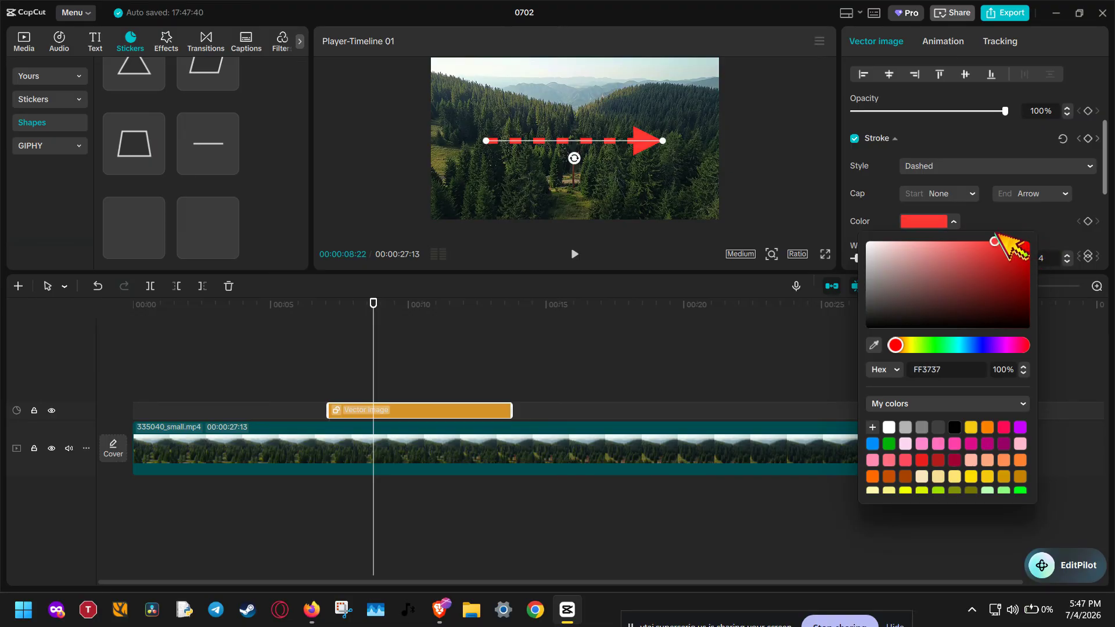
{"action": "left_click", "coordinate": [996, 212]}
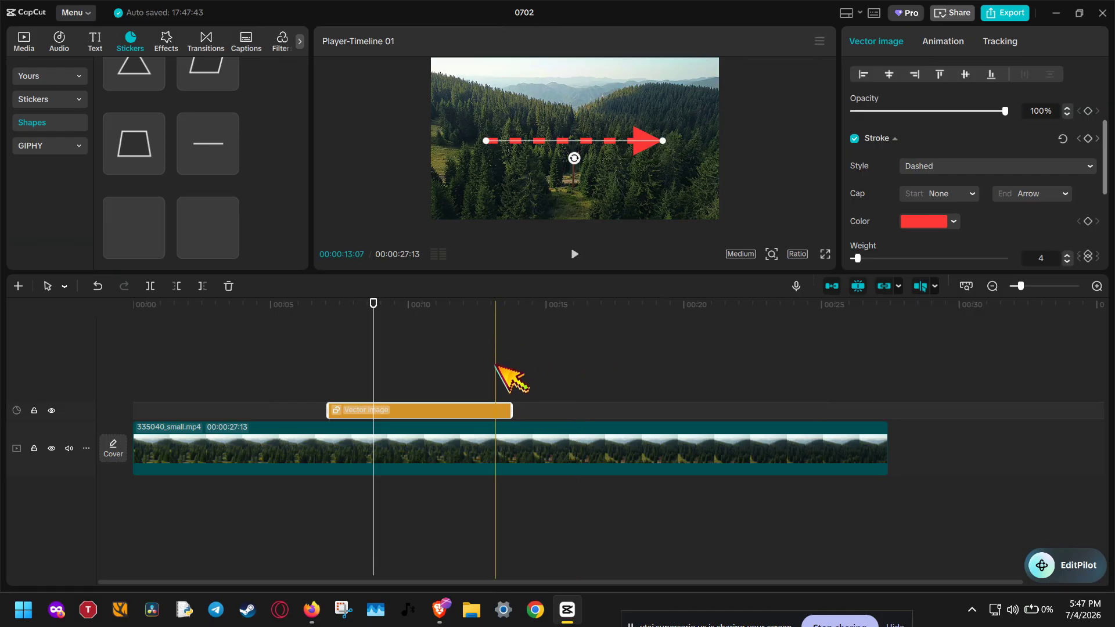
- Increase the arrow's stroke weight to 10
{"action": "scroll", "coordinate": [991, 192], "scroll_direction": "down", "scroll_amount": 3}
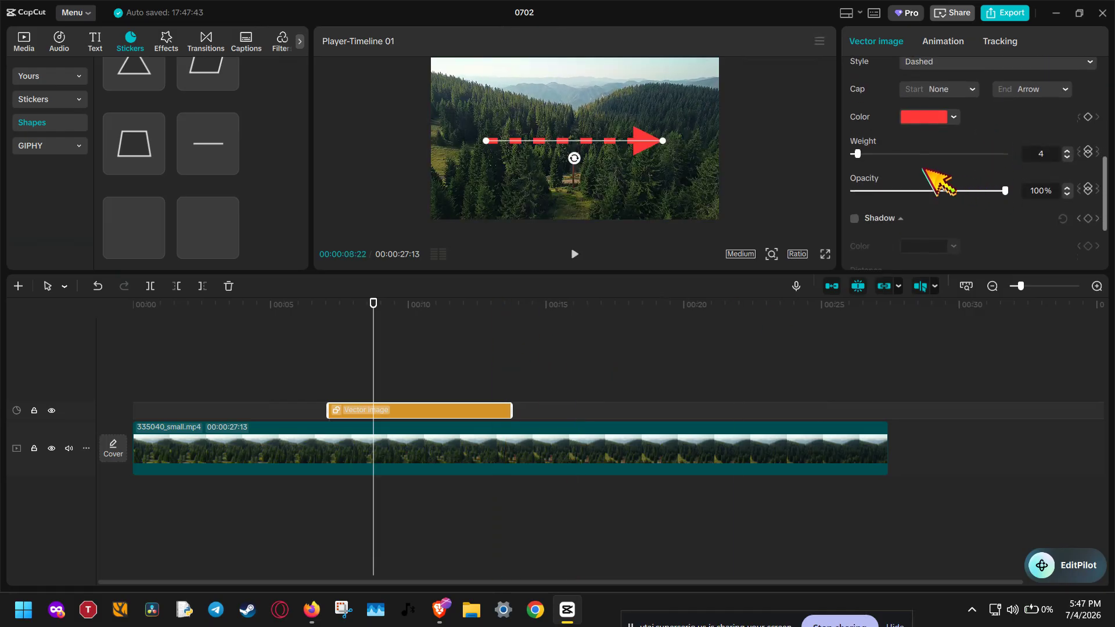
{"action": "left_click_drag", "start_coordinate": [879, 154], "coordinate": [868, 154]}
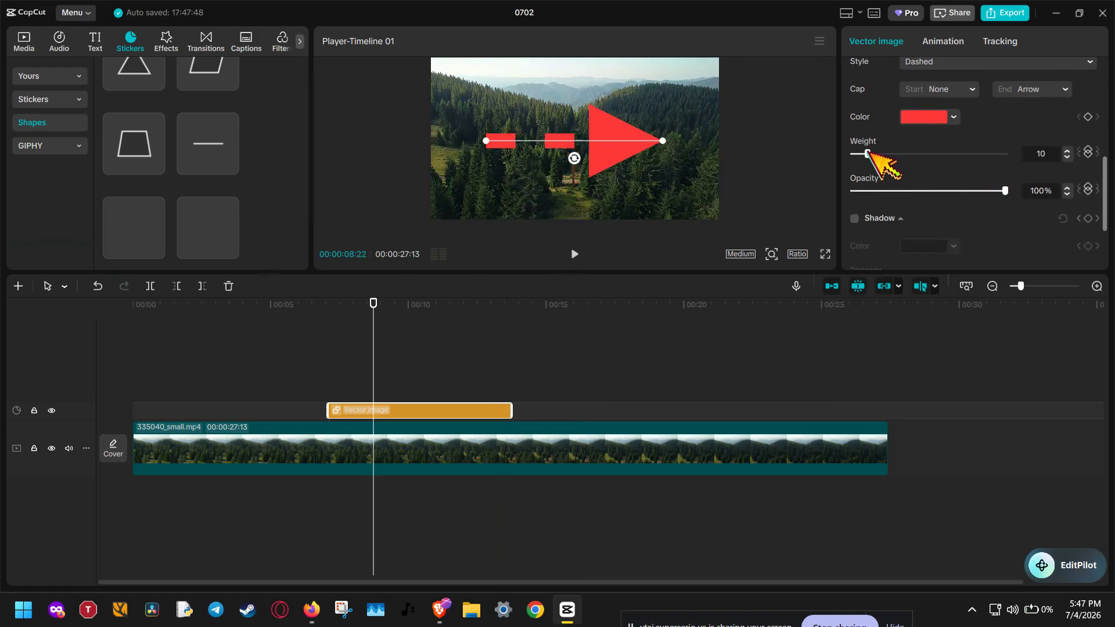
{"action": "scroll", "coordinate": [938, 144], "scroll_direction": "up", "scroll_amount": 2}
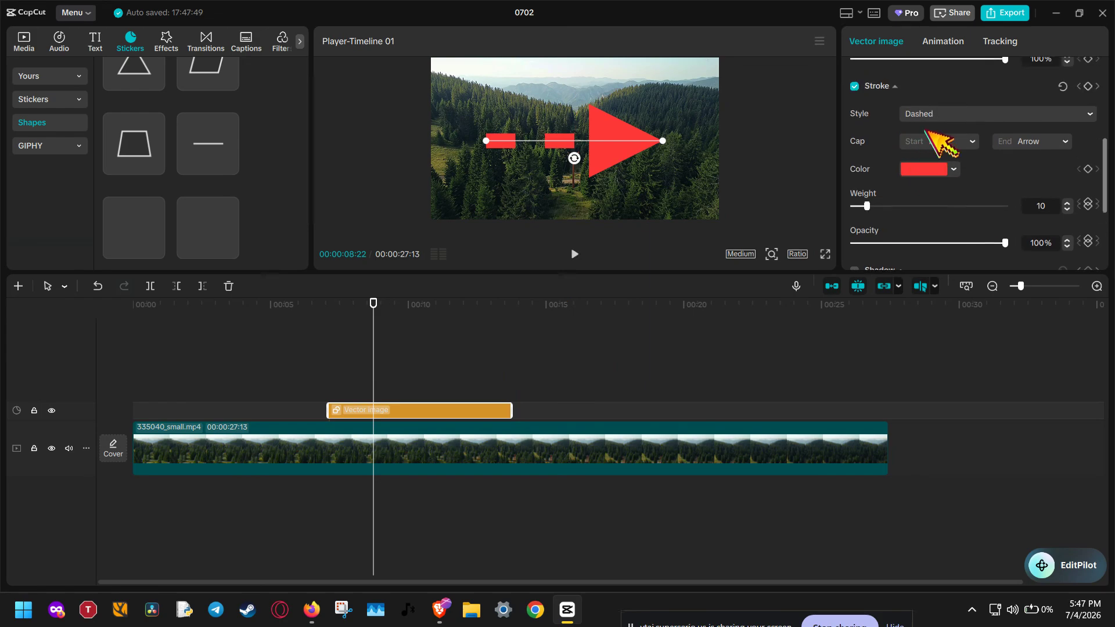
- Try the Slide Right entrance animation on the arrow with a duration of 0.3 s
{"action": "left_click", "coordinate": [944, 41]}
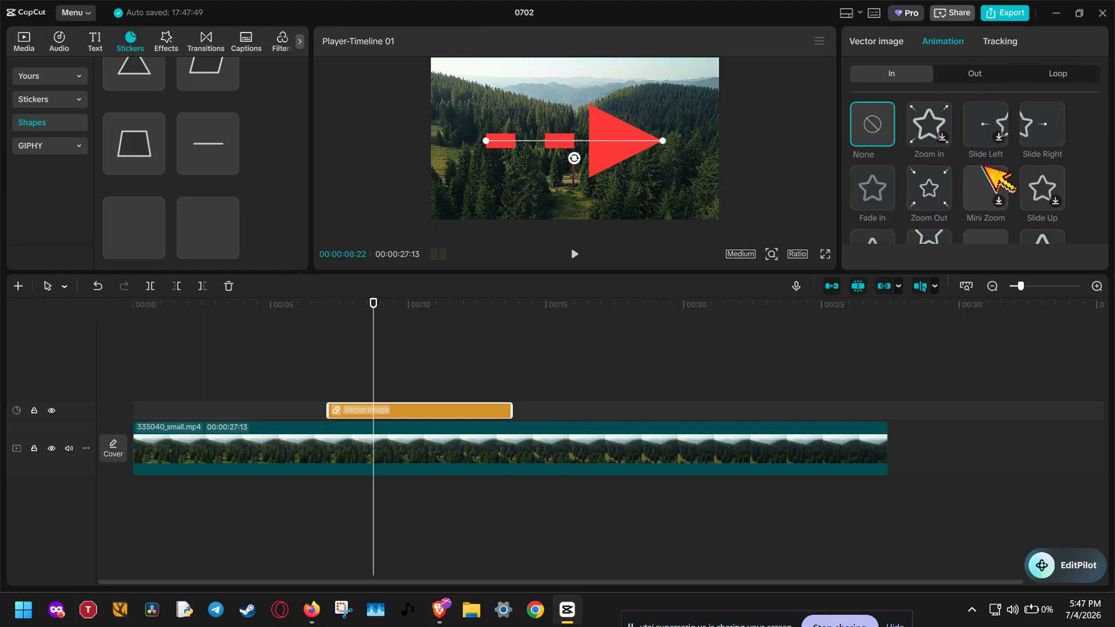
{"action": "left_click", "coordinate": [1039, 125]}
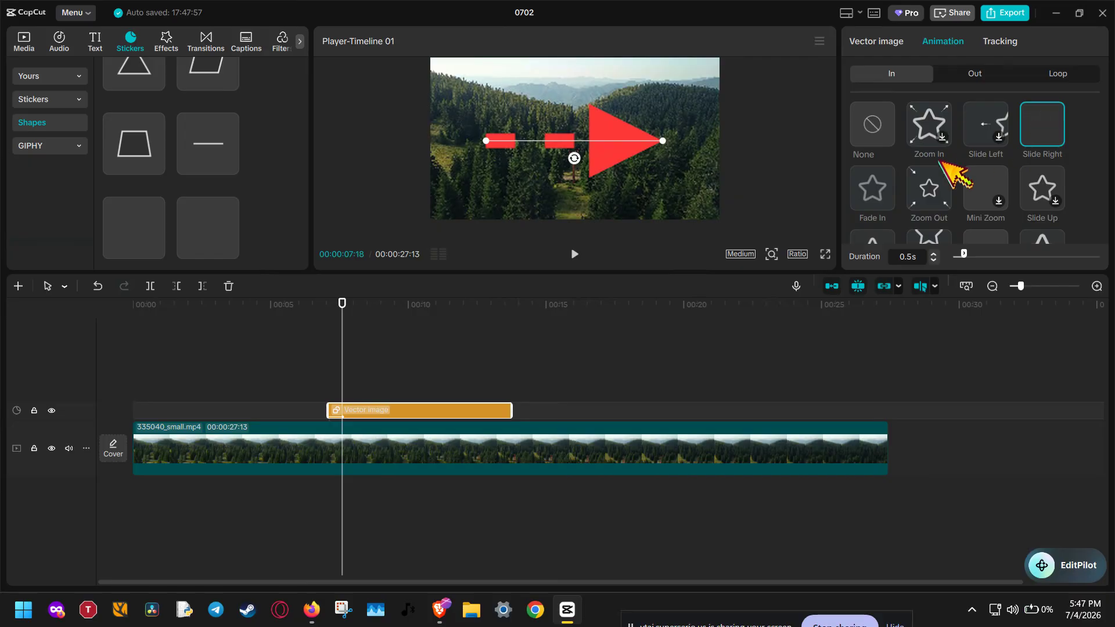
{"action": "left_click", "coordinate": [871, 193]}
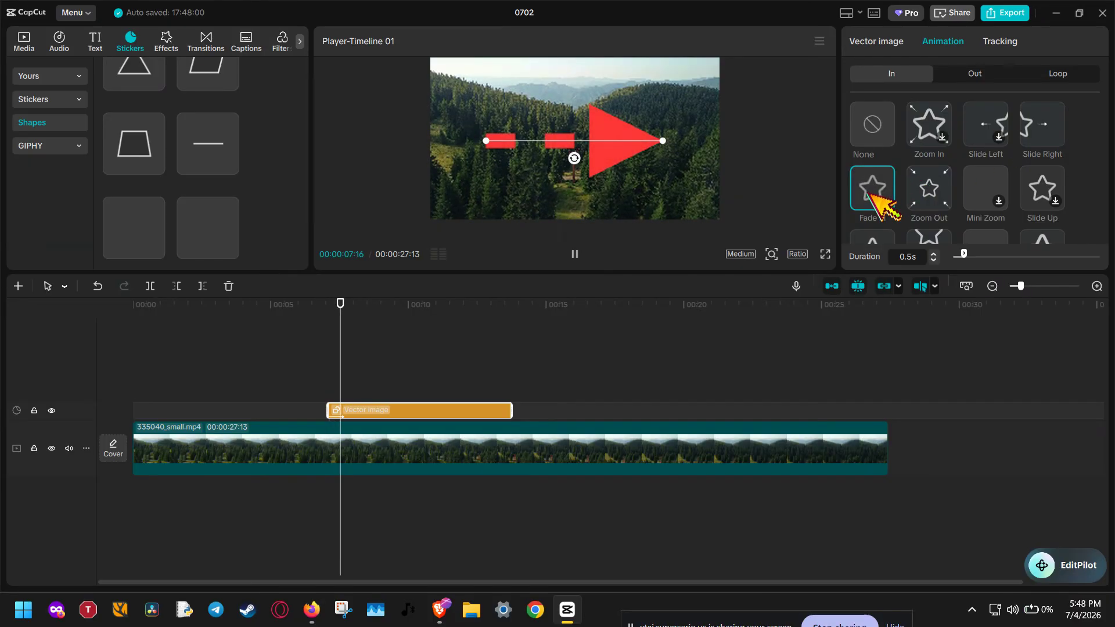
{"action": "left_click", "coordinate": [1047, 123]}
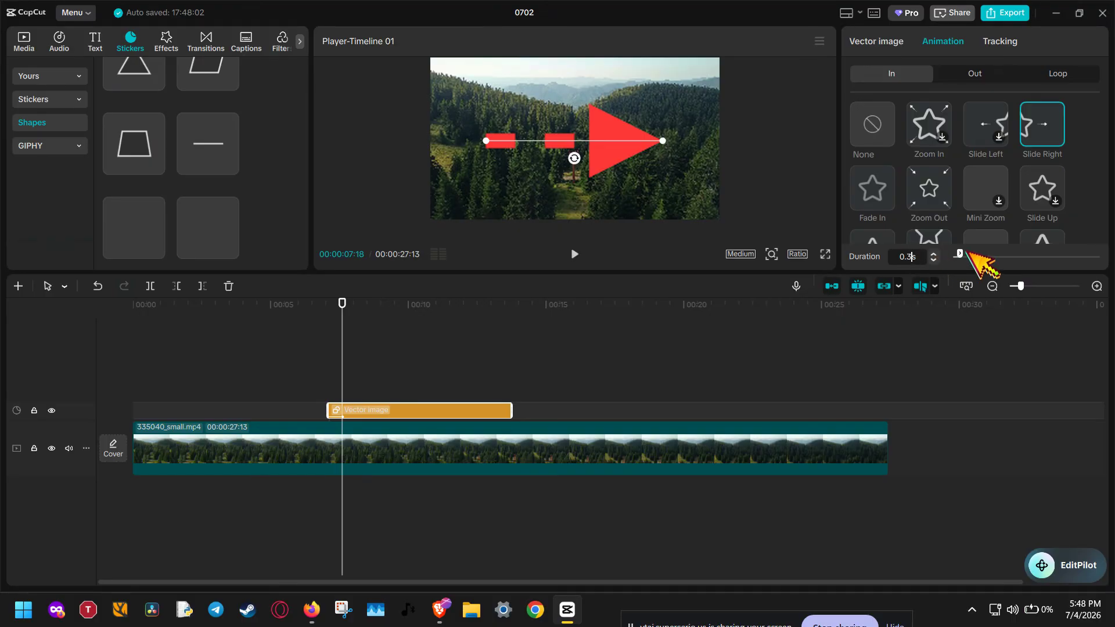
{"action": "left_click_drag", "start_coordinate": [960, 255], "coordinate": [962, 255]}
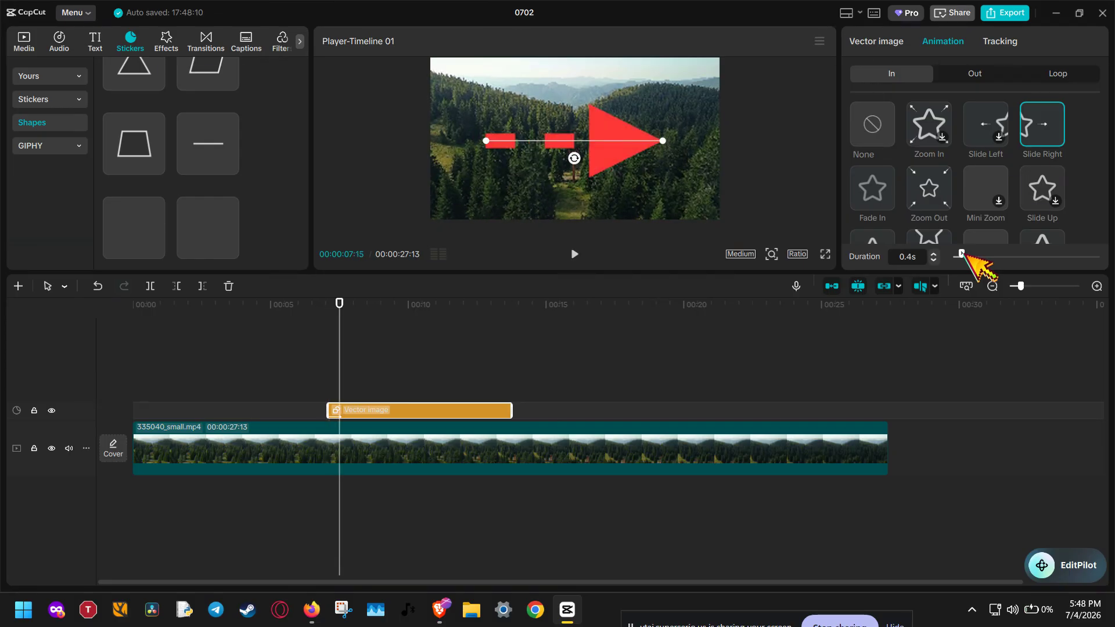
{"action": "left_click_drag", "start_coordinate": [961, 254], "coordinate": [961, 254]}
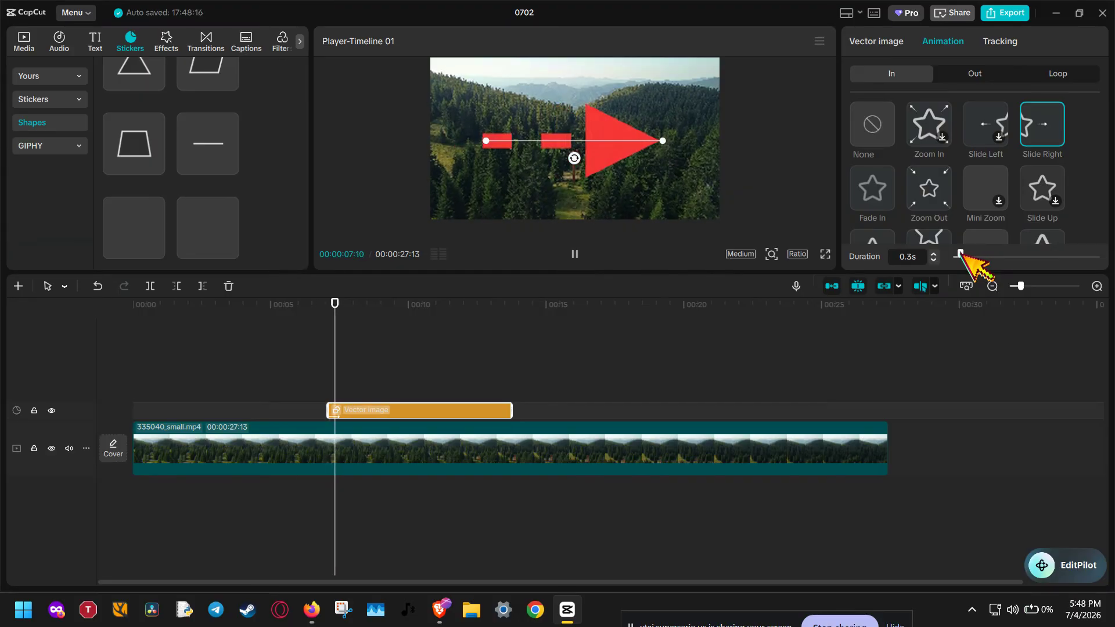
- Play back the arrow's entrance from just before its clip begins
{"action": "left_click", "coordinate": [341, 356]}
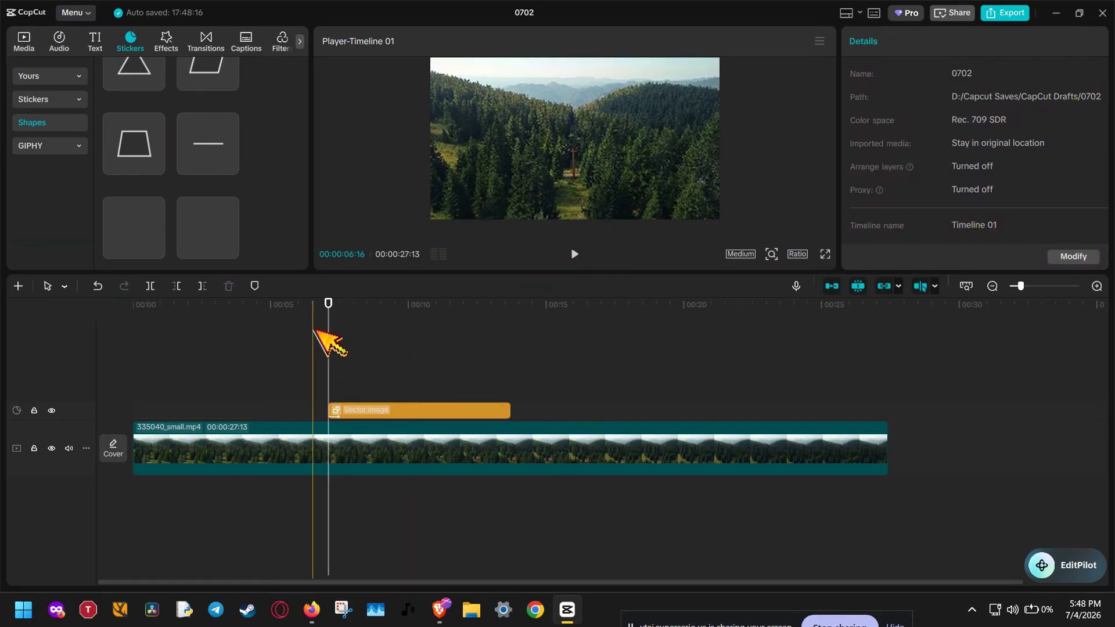
{"action": "left_click", "coordinate": [316, 303]}
{"action": "left_click", "coordinate": [575, 255]}
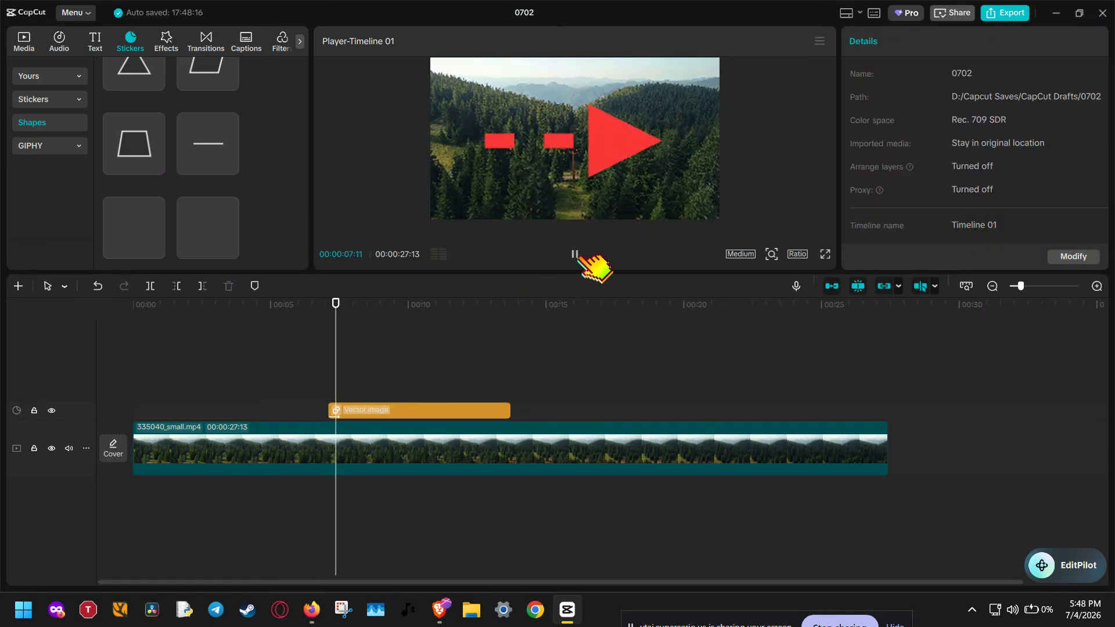
{"action": "left_click", "coordinate": [575, 254]}
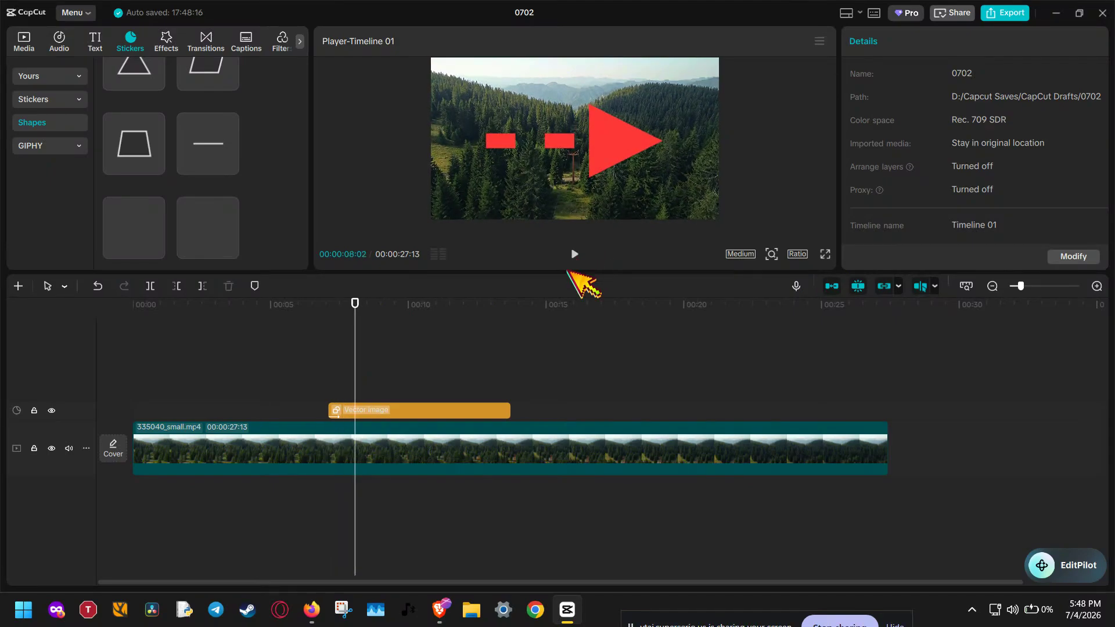
- Set the arrow's entrance animation to None and its stroke style to Solid
{"action": "left_click", "coordinate": [488, 410]}
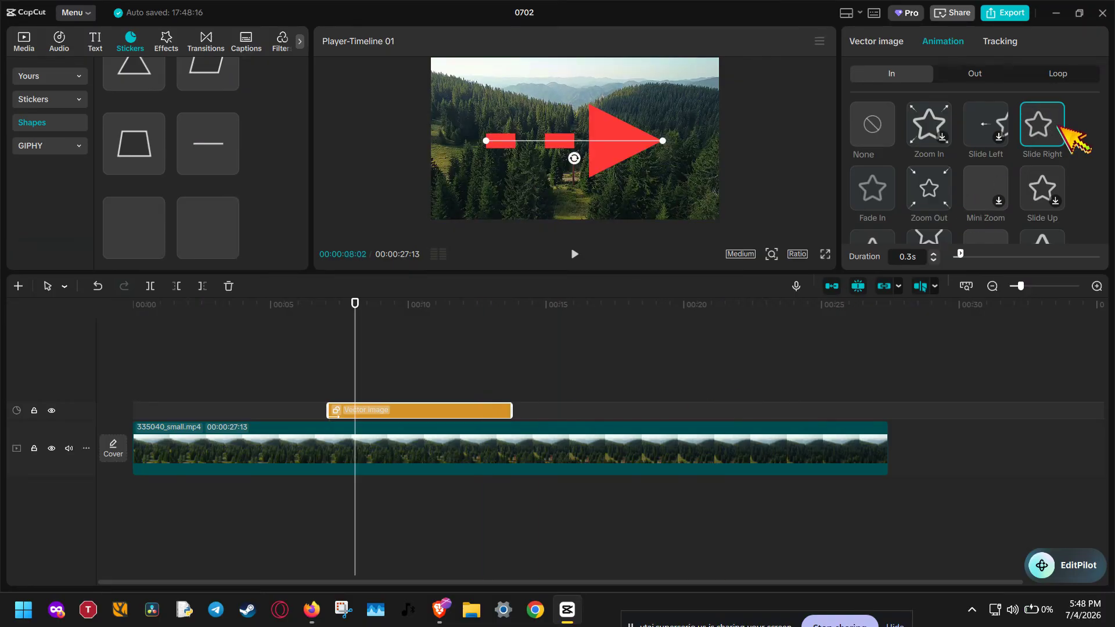
{"action": "left_click", "coordinate": [859, 129]}
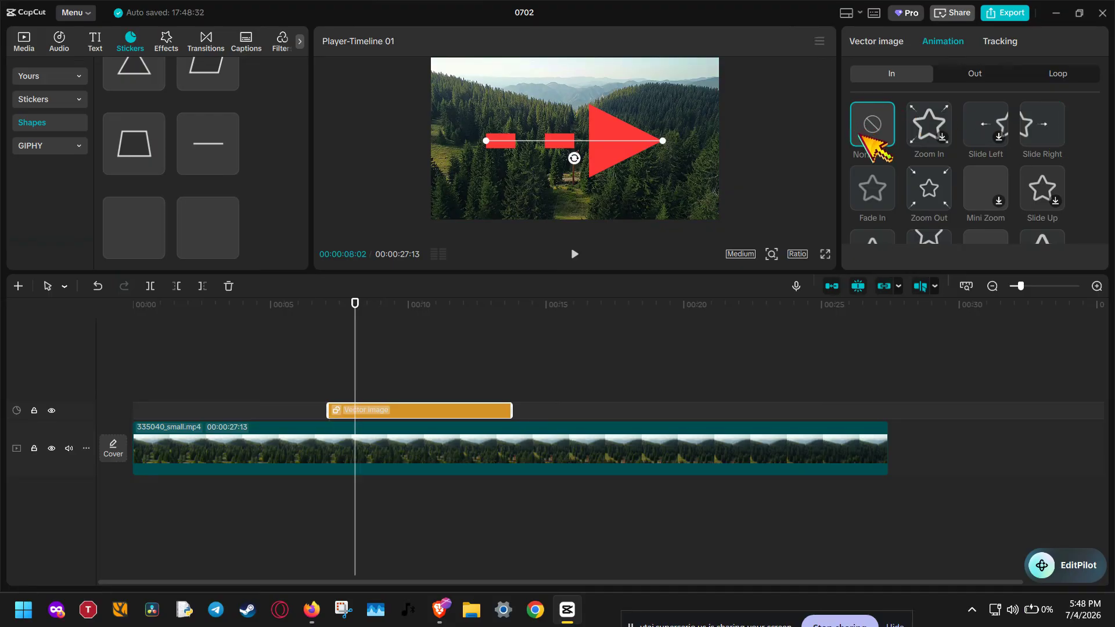
{"action": "left_click", "coordinate": [877, 42]}
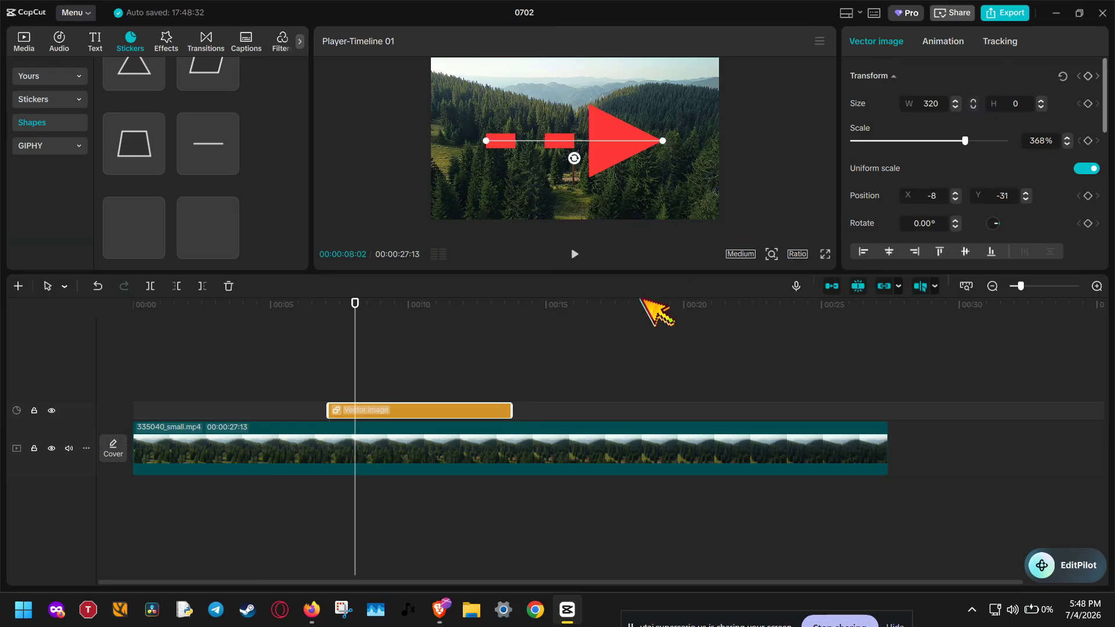
{"action": "scroll", "coordinate": [913, 219], "scroll_direction": "down", "scroll_amount": 3}
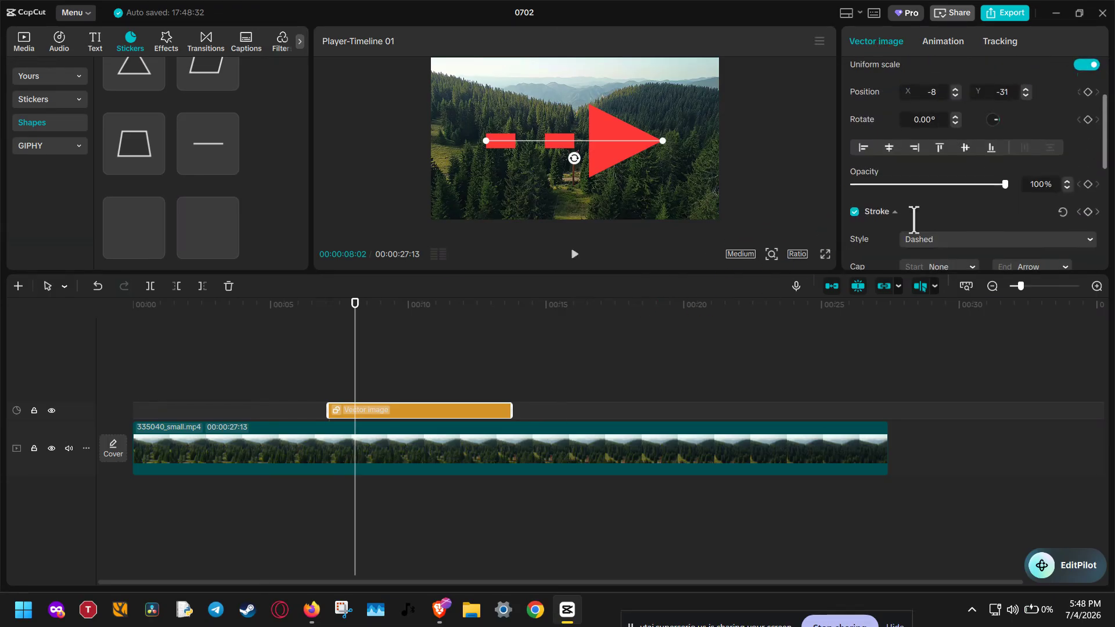
{"action": "scroll", "coordinate": [914, 219], "scroll_direction": "down", "scroll_amount": 2}
{"action": "left_click", "coordinate": [941, 187]}
{"action": "left_click", "coordinate": [930, 211]}
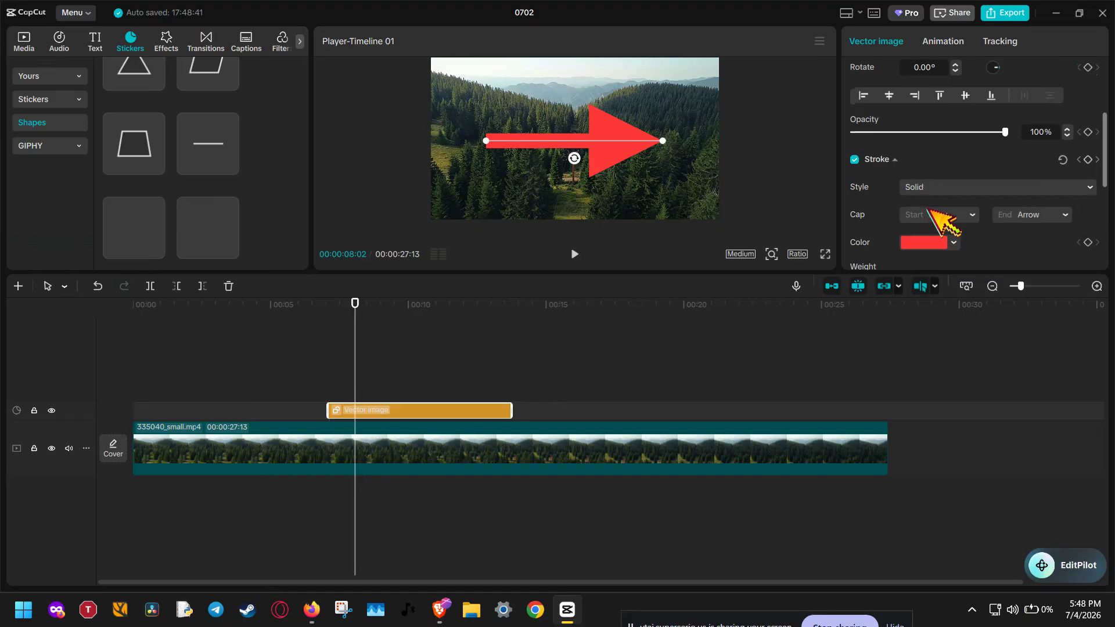
{"action": "scroll", "coordinate": [891, 235], "scroll_direction": "down", "scroll_amount": 2}
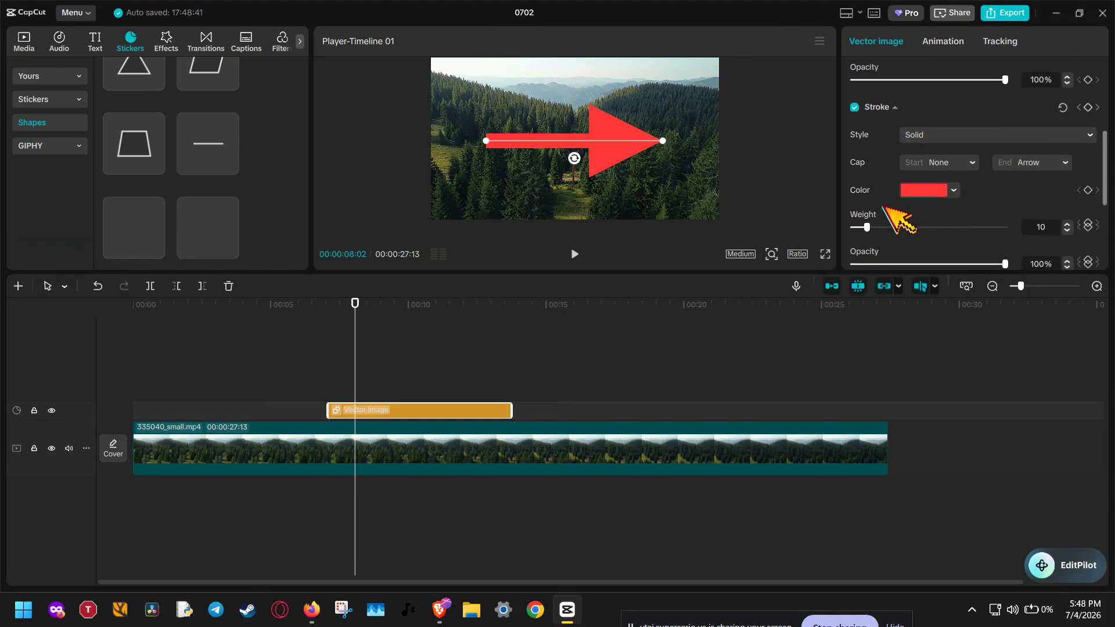
{"action": "left_click", "coordinate": [961, 163]}
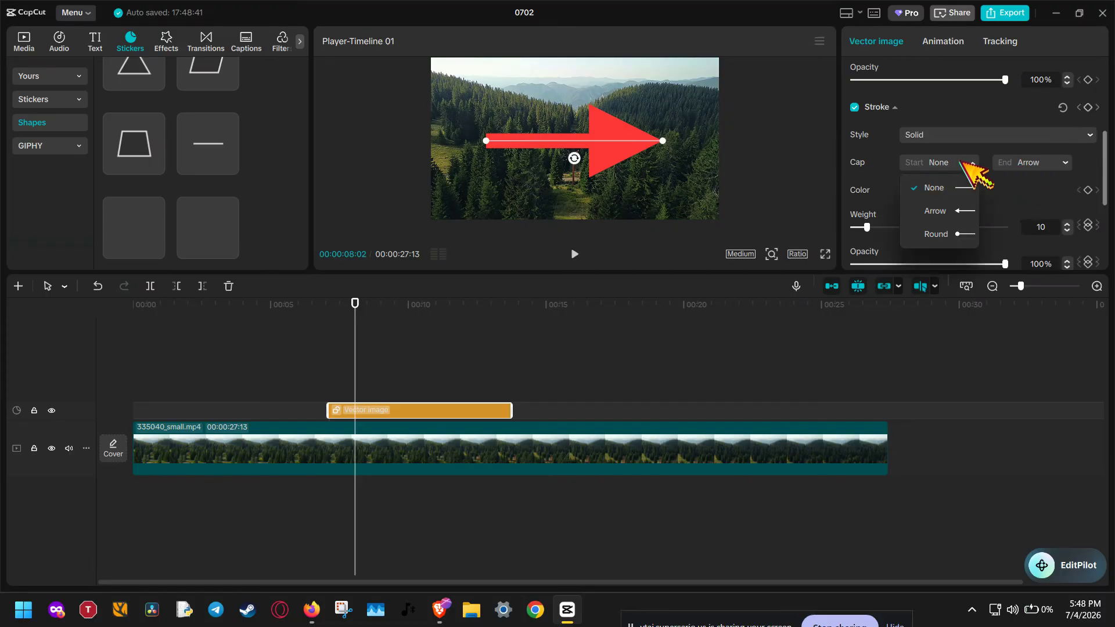
{"action": "left_click", "coordinate": [1003, 197]}
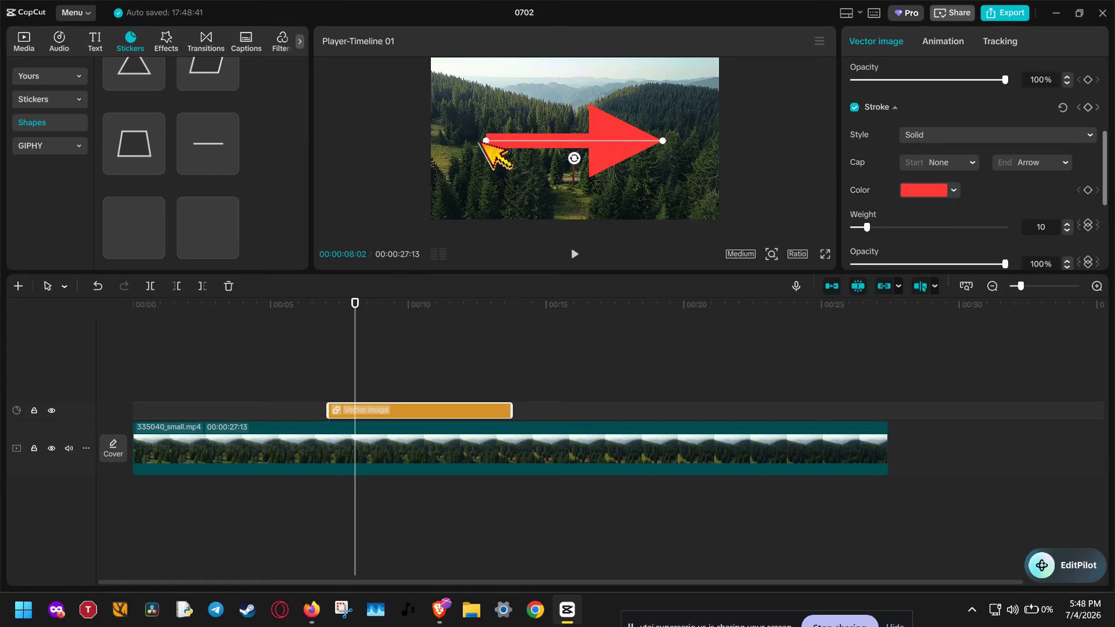
- Angle the arrow so it runs from the lower-left trees up to the right-hand ridge, and turn its clip into a compound clip
{"action": "left_click_drag", "start_coordinate": [484, 140], "coordinate": [452, 176]}
{"action": "left_click_drag", "start_coordinate": [664, 141], "coordinate": [682, 101]}
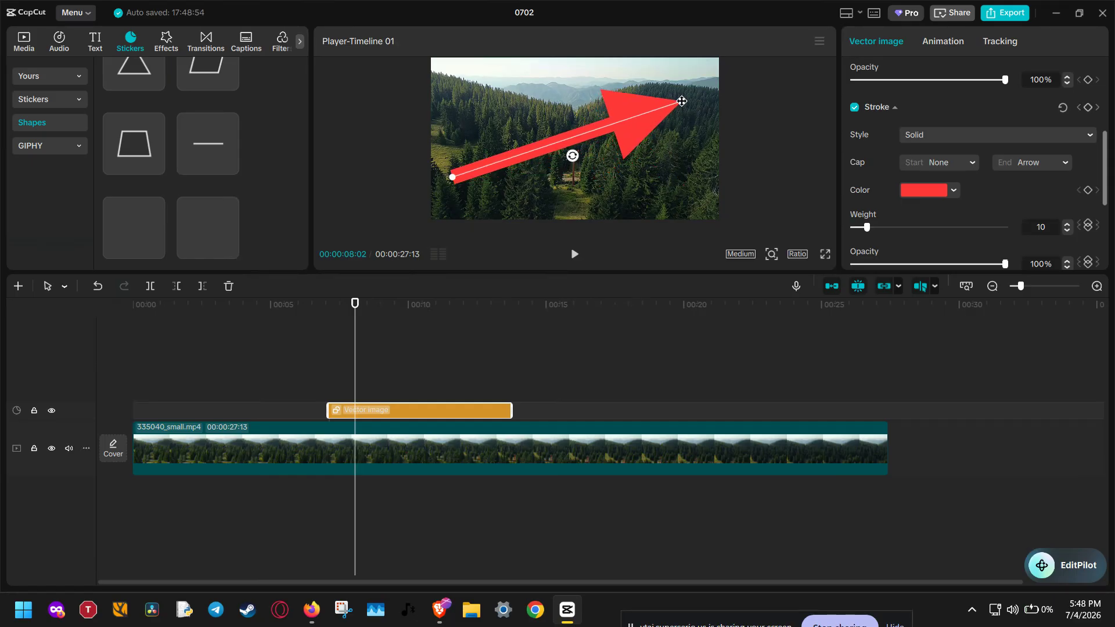
{"action": "right_click", "coordinate": [436, 411]}
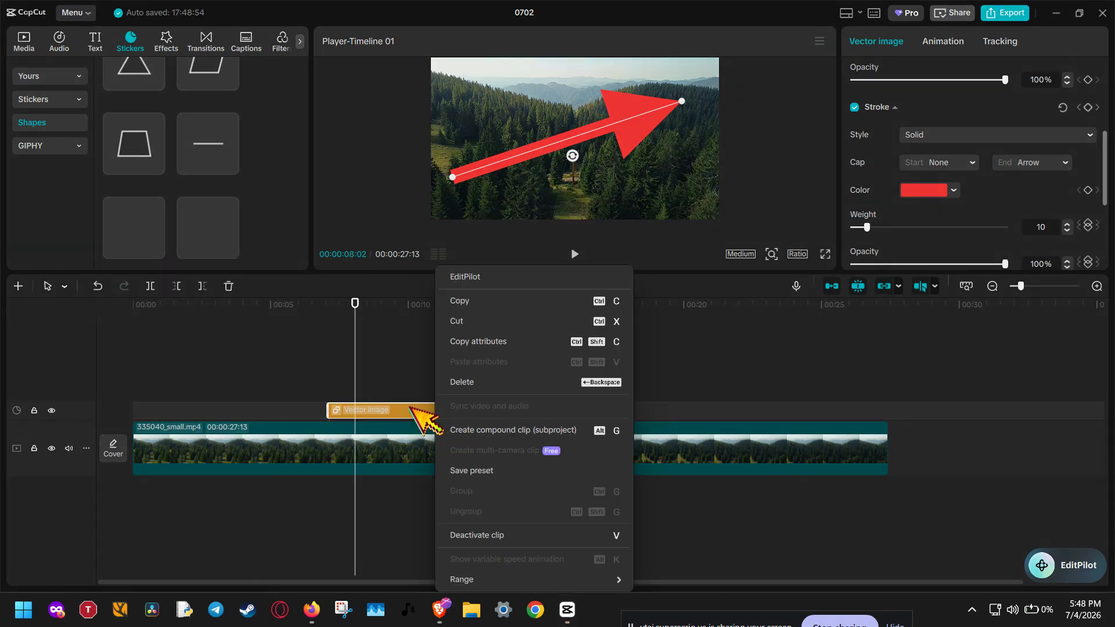
{"action": "left_click", "coordinate": [424, 417]}
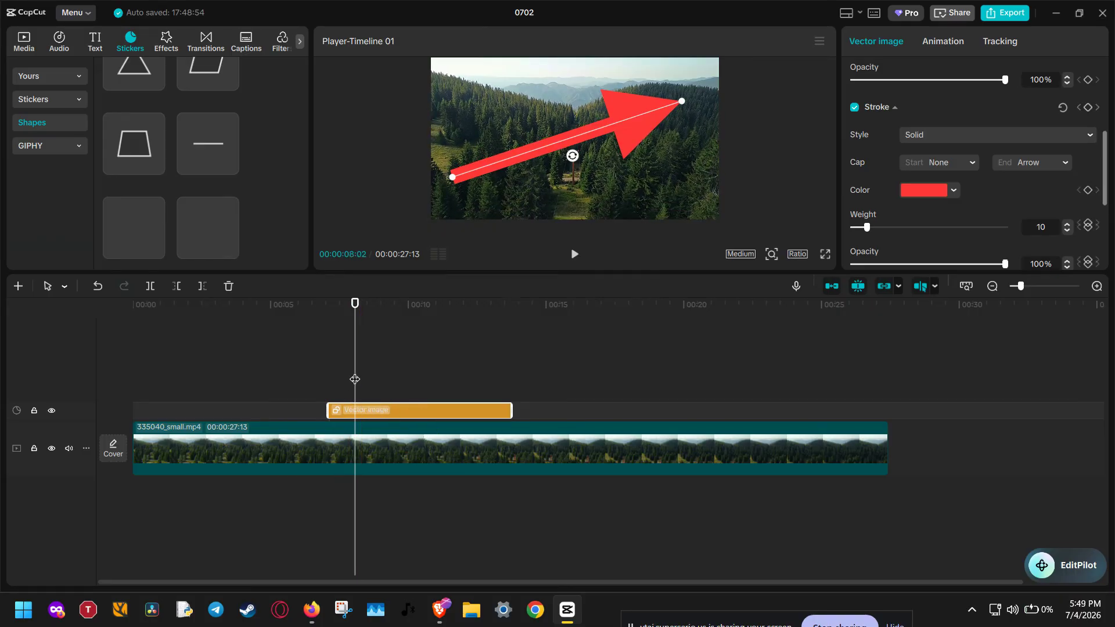
{"action": "left_click_drag", "start_coordinate": [355, 379], "coordinate": [334, 378]}
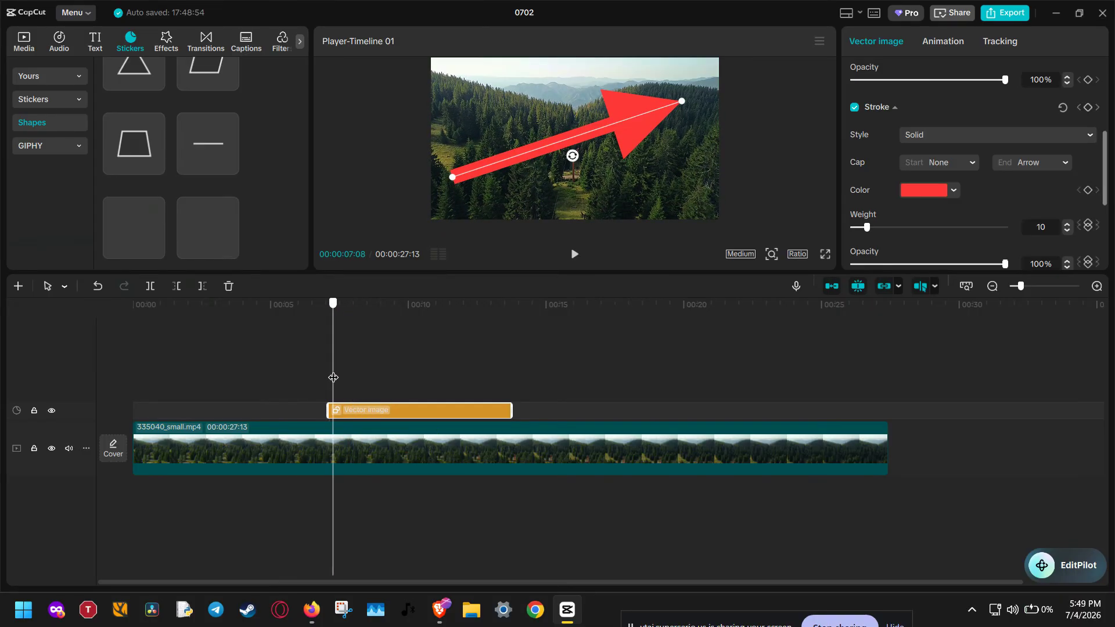
{"action": "right_click", "coordinate": [377, 409]}
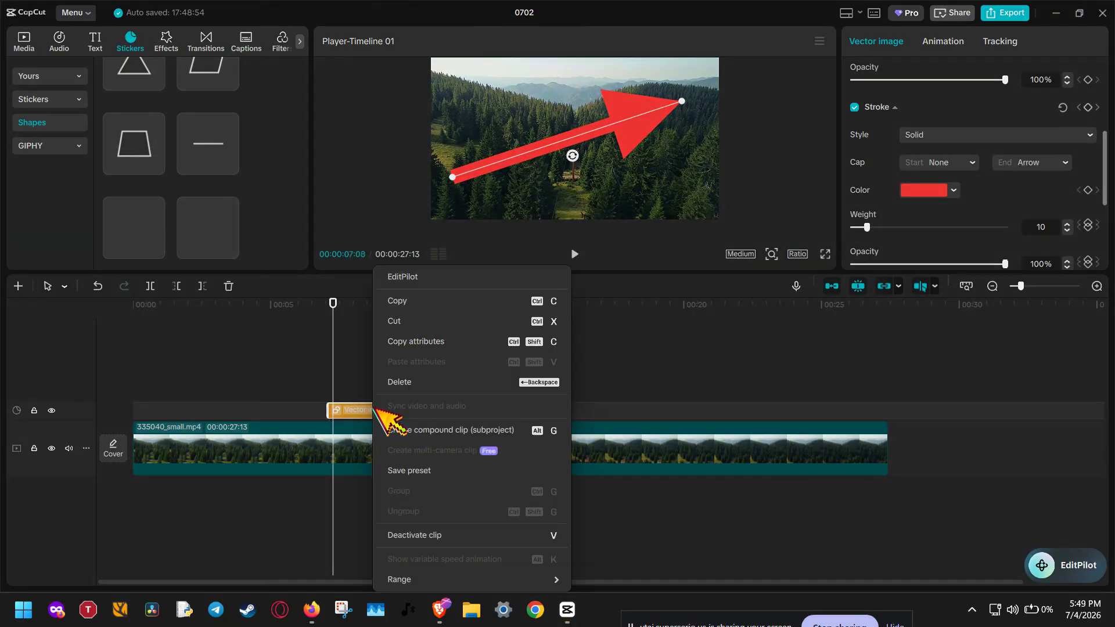
{"action": "left_click", "coordinate": [466, 430]}
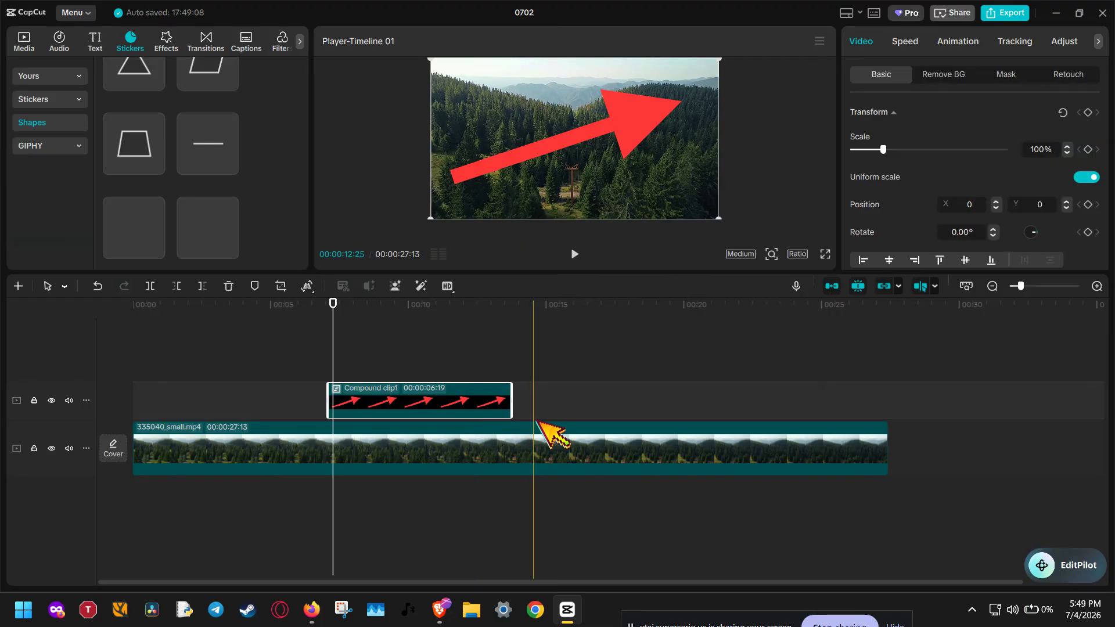
- Add a Split mask to the compound clip, rotated 74° and placed at X 747, Y 178 just past the arrowhead's tip
{"action": "left_click", "coordinate": [1010, 74]}
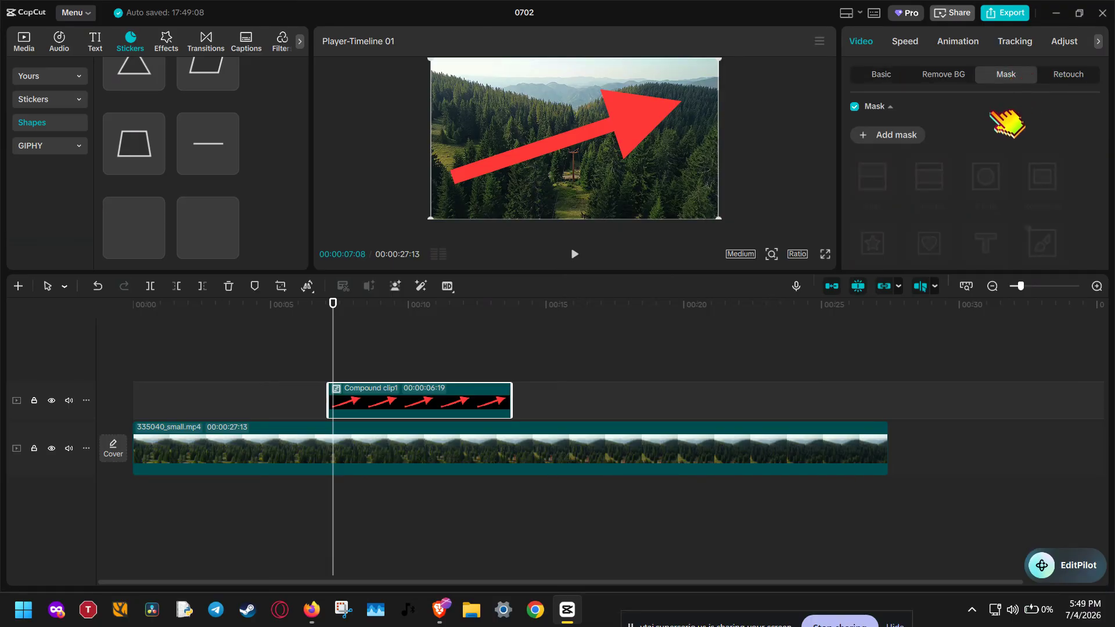
{"action": "left_click", "coordinate": [909, 140]}
{"action": "left_click", "coordinate": [874, 182]}
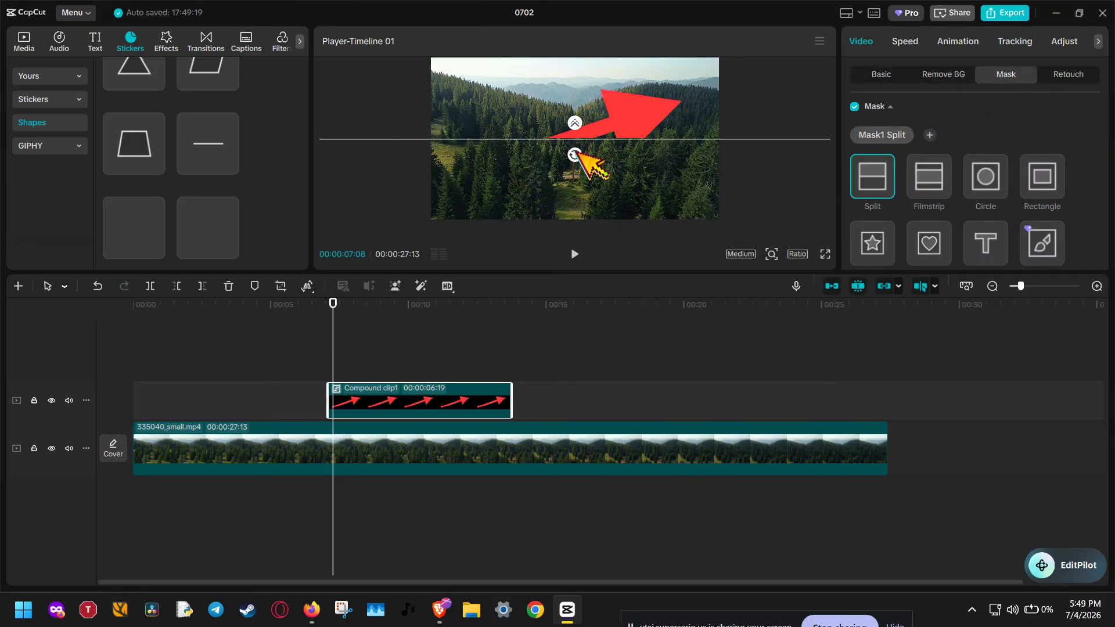
{"action": "left_click_drag", "start_coordinate": [575, 154], "coordinate": [682, 111]}
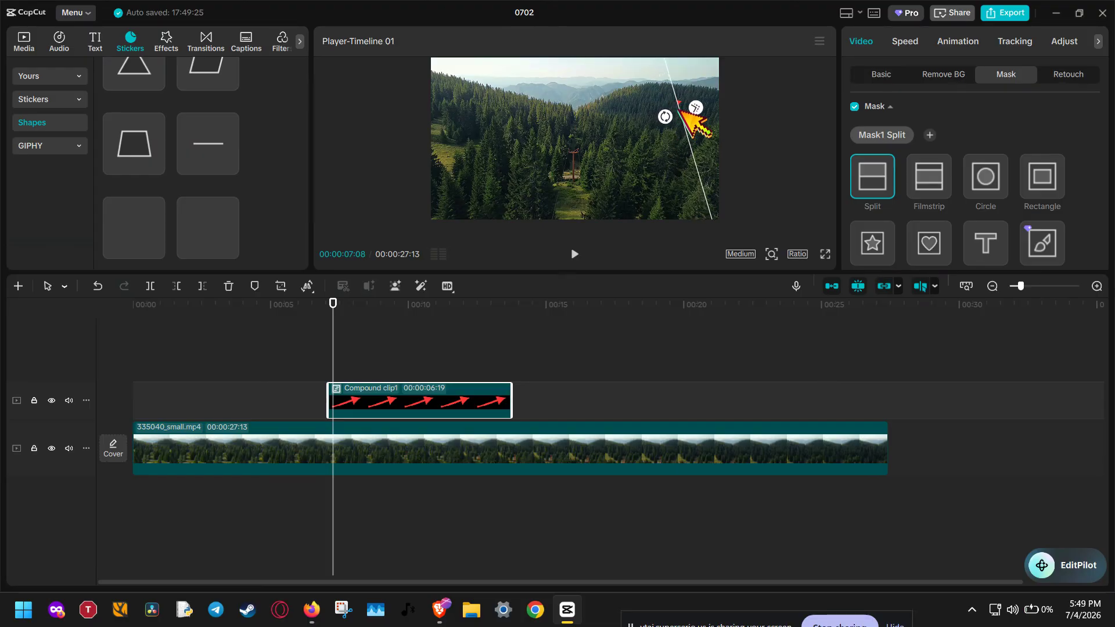
{"action": "left_click", "coordinate": [329, 347]}
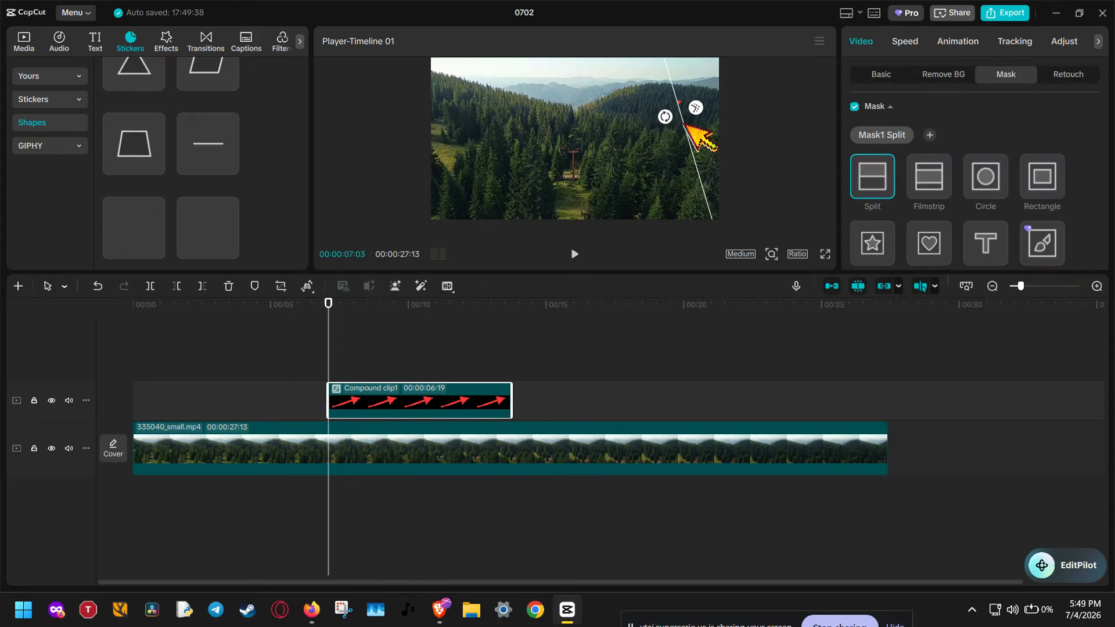
{"action": "left_click_drag", "start_coordinate": [685, 125], "coordinate": [692, 124]}
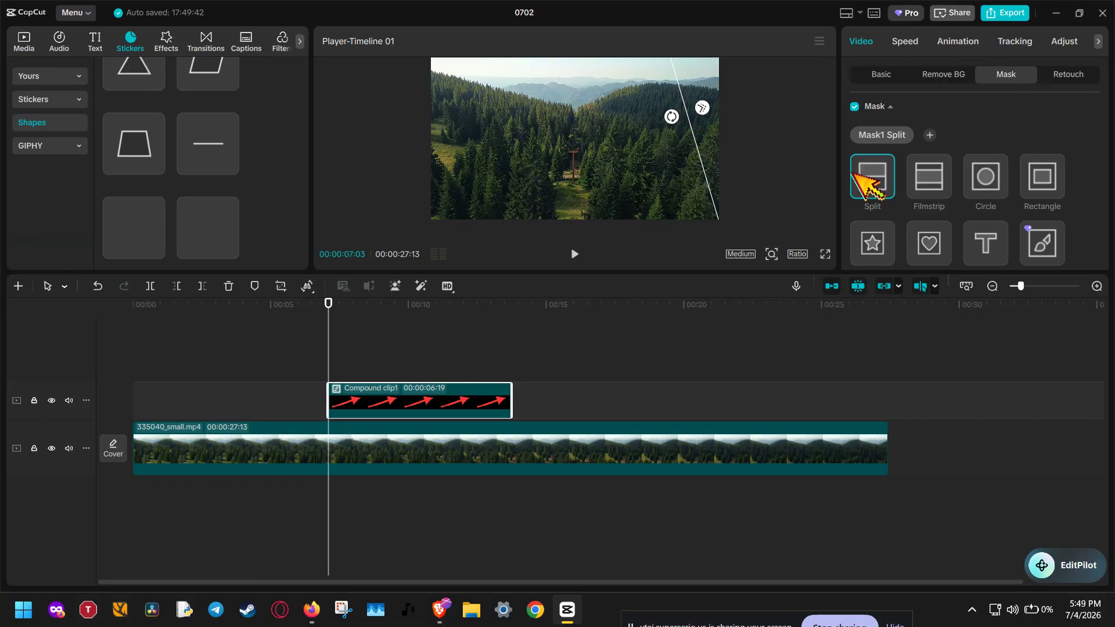
- Add a keyframe for the mask's position at the compound clip's start, 00:00:07:03
{"action": "scroll", "coordinate": [914, 193], "scroll_direction": "down", "scroll_amount": 5}
{"action": "scroll", "coordinate": [908, 188], "scroll_direction": "up", "scroll_amount": 1}
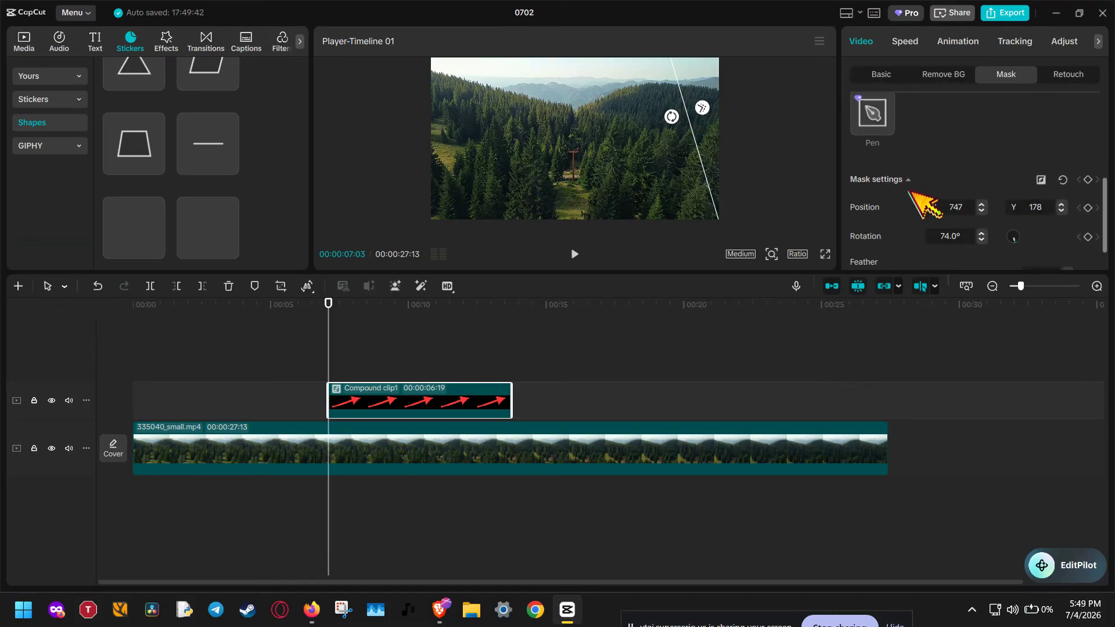
{"action": "scroll", "coordinate": [909, 189], "scroll_direction": "down", "scroll_amount": 1}
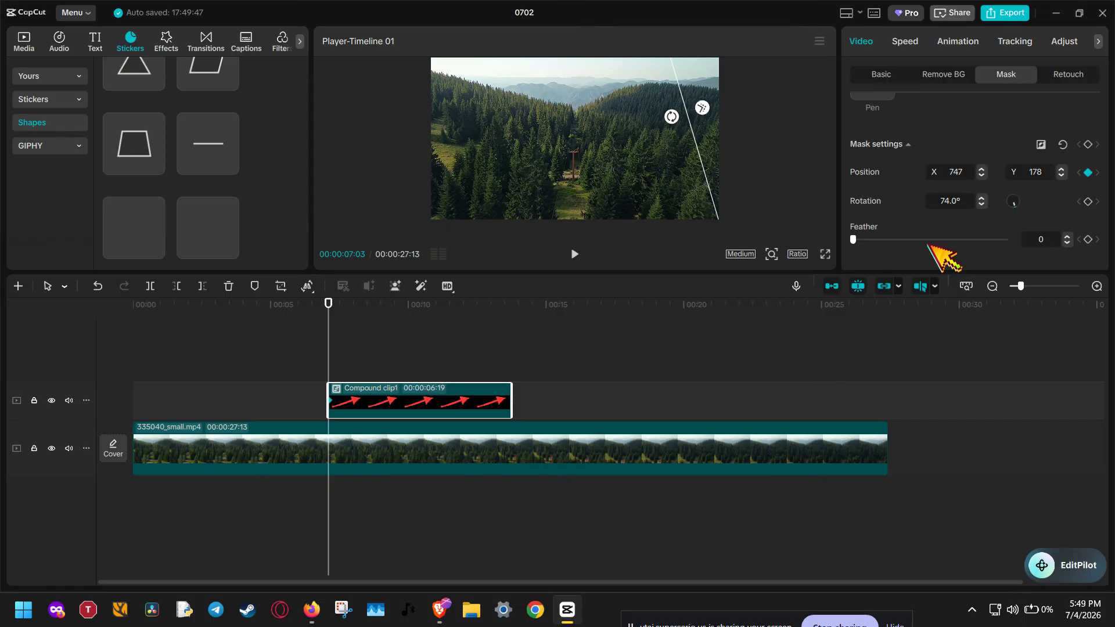
- At 00:00:08:23, move the compound clip's Split mask line back past the arrow's tail to reveal the whole arrow
{"action": "left_click", "coordinate": [345, 346]}
{"action": "left_click_drag", "start_coordinate": [345, 346], "coordinate": [371, 337]}
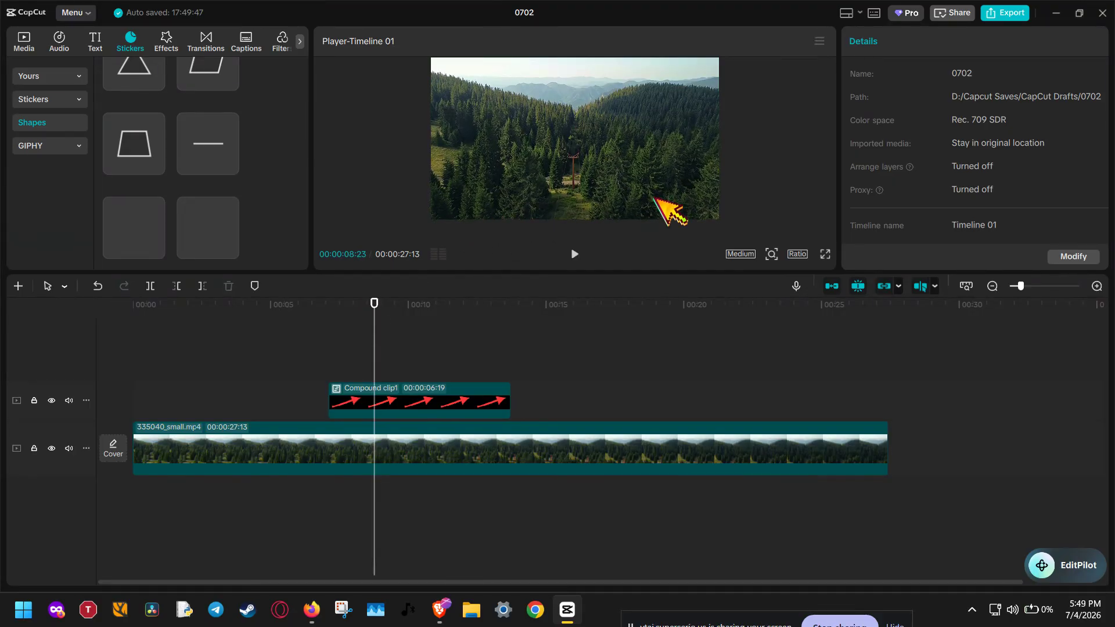
{"action": "left_click", "coordinate": [461, 404]}
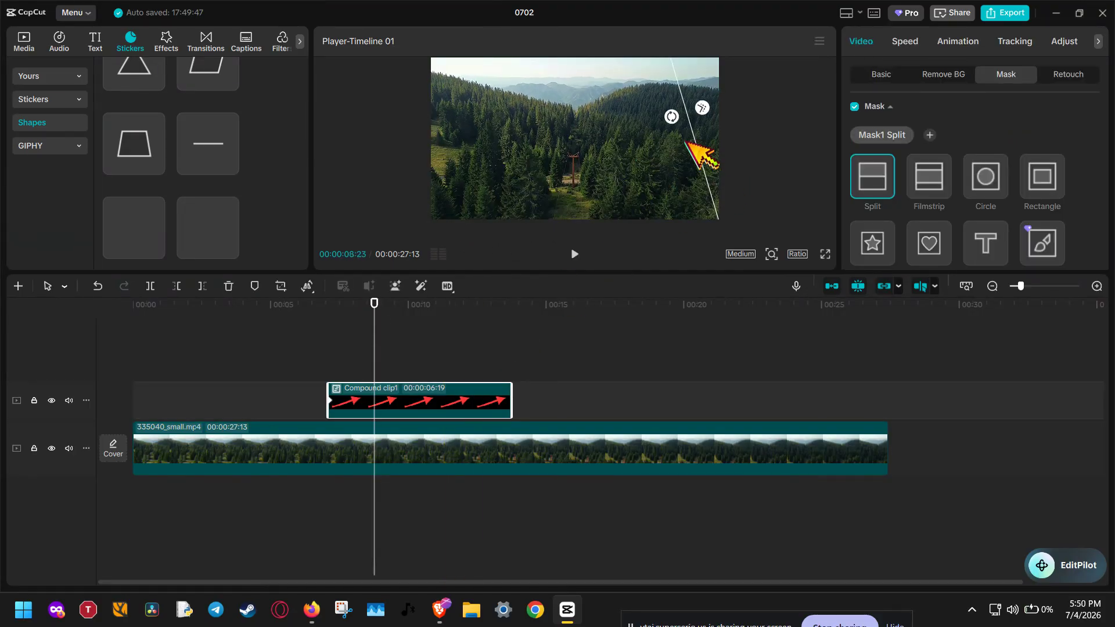
{"action": "left_click_drag", "start_coordinate": [695, 139], "coordinate": [459, 206]}
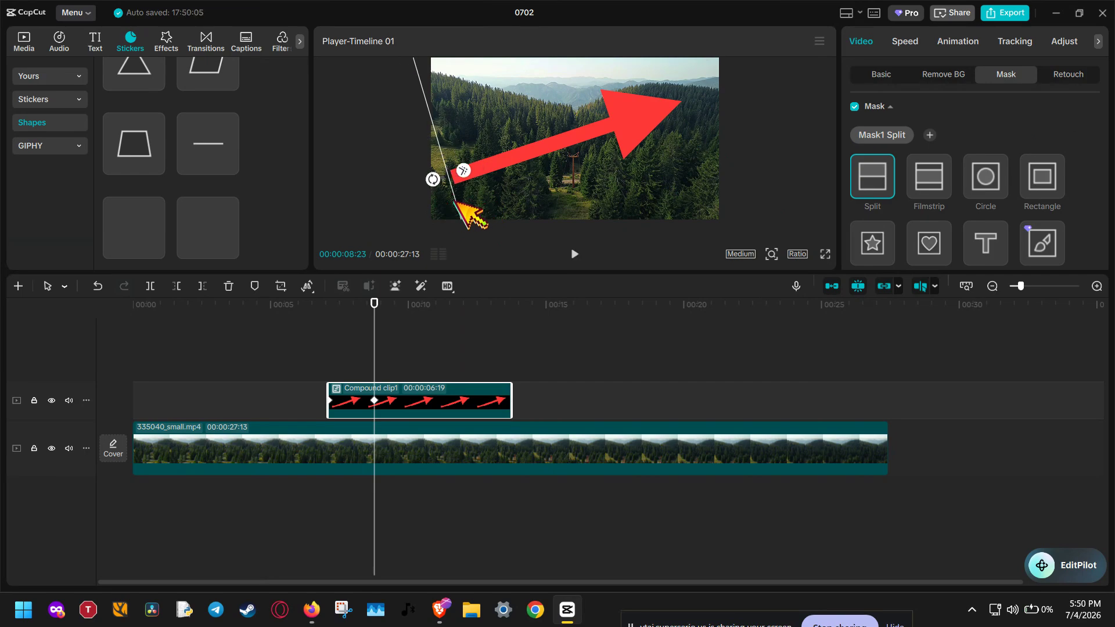
- Play back the arrow's mask reveal from the start of the compound clip
{"action": "left_click", "coordinate": [328, 357]}
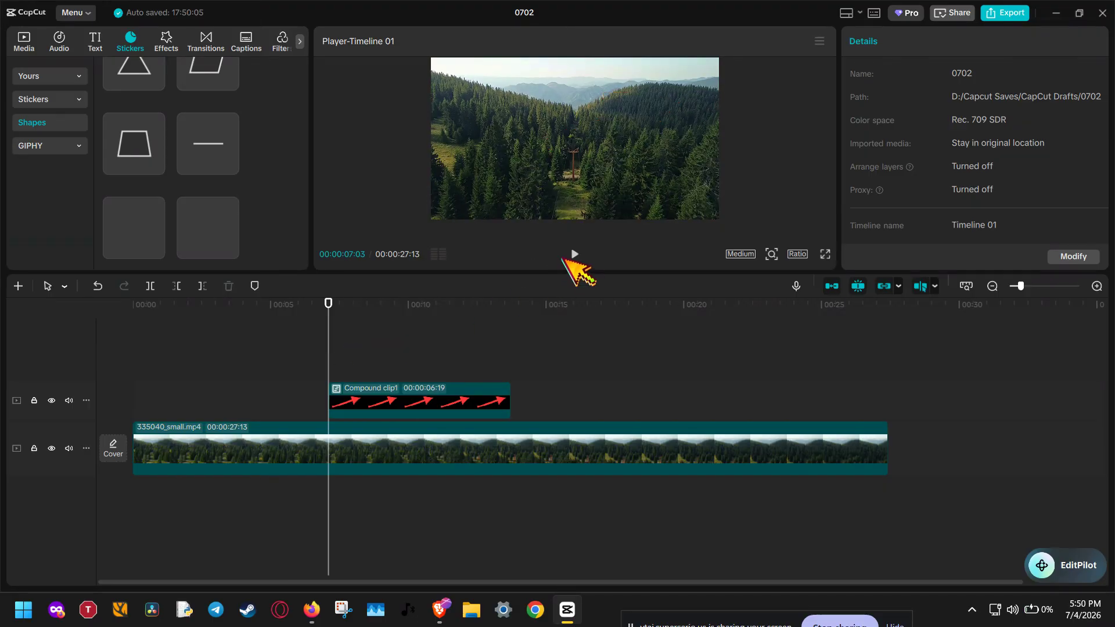
{"action": "left_click", "coordinate": [574, 254]}
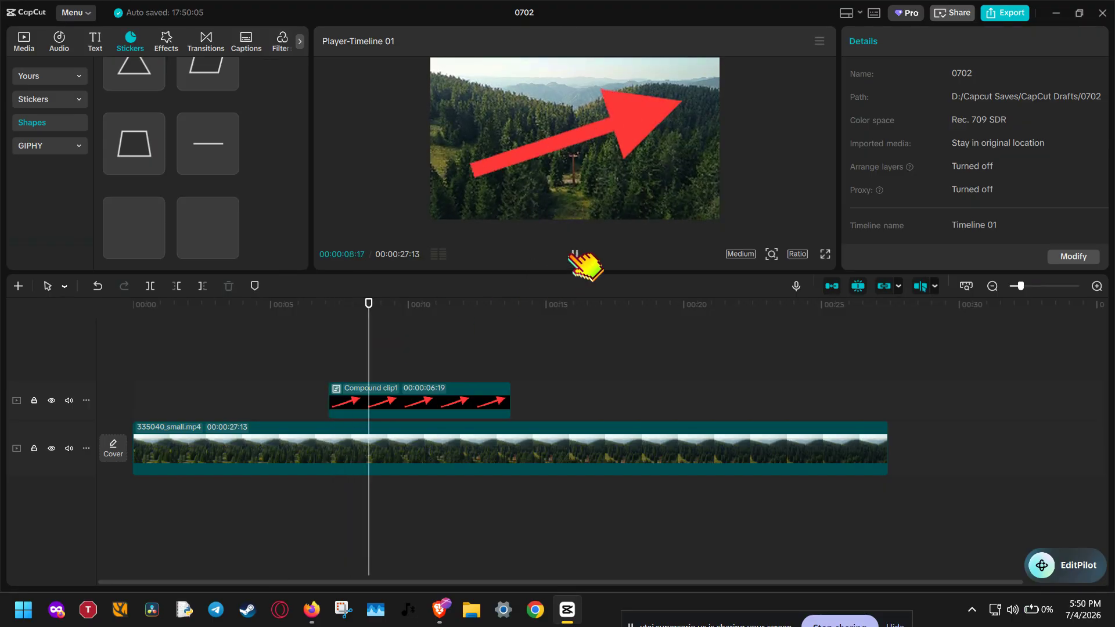
{"action": "left_click", "coordinate": [576, 255]}
- Move the second mask keyframe earlier to 00:00:07:23 and show the clip's variable speed animation
{"action": "left_click", "coordinate": [389, 400]}
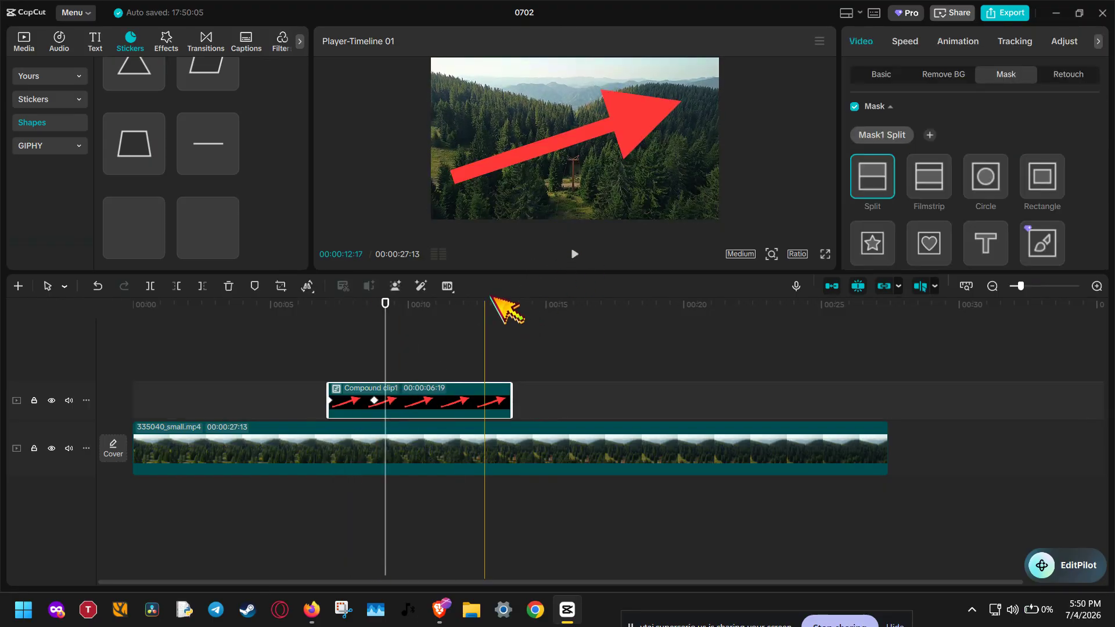
{"action": "left_click", "coordinate": [374, 400]}
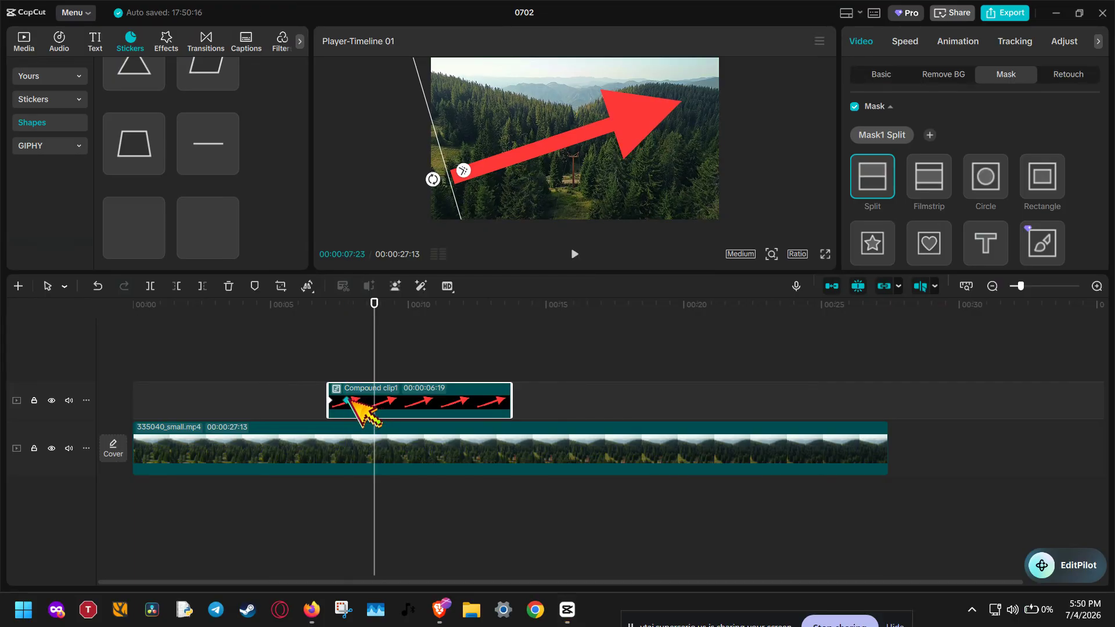
{"action": "right_click", "coordinate": [347, 401]}
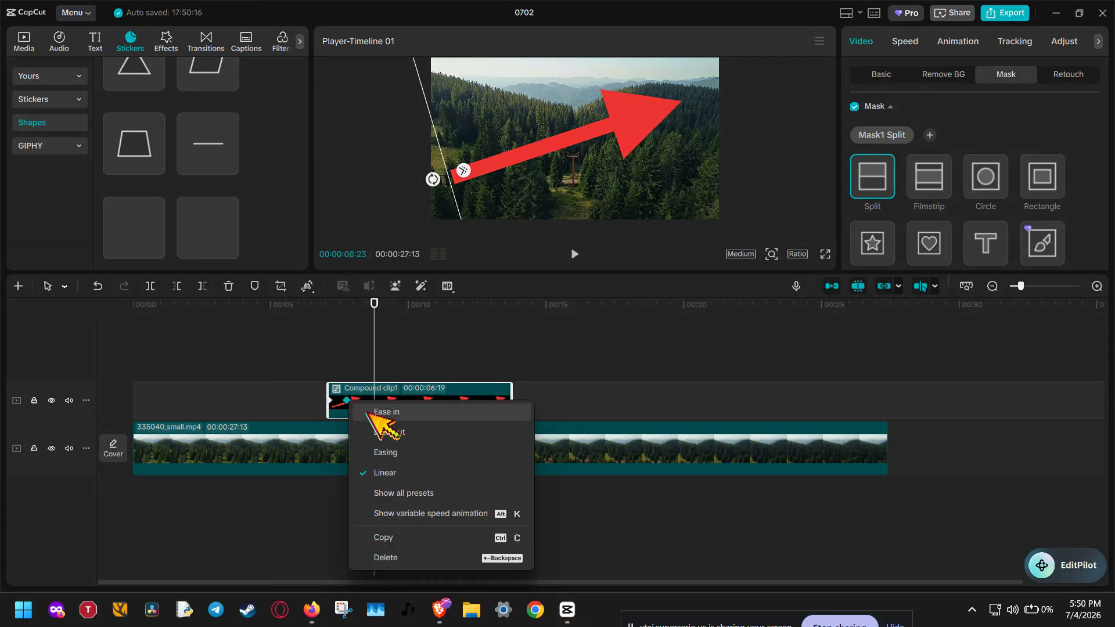
{"action": "left_click", "coordinate": [461, 517]}
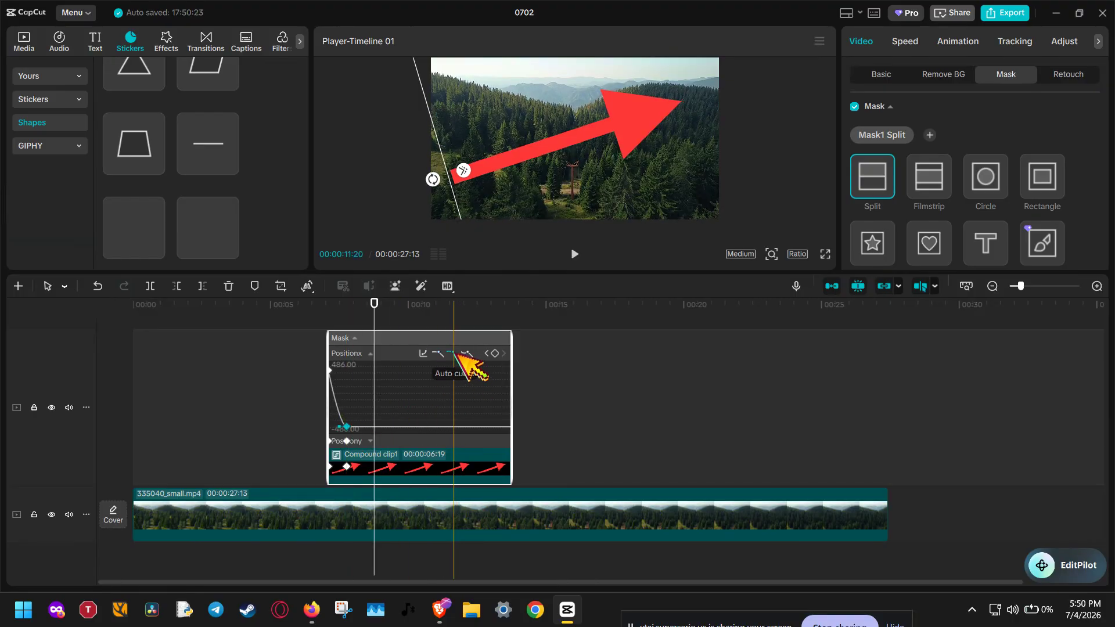
- Try the Ease In preset curve on the mask's Position X and replace it with Circular Ease
{"action": "left_click", "coordinate": [423, 353]}
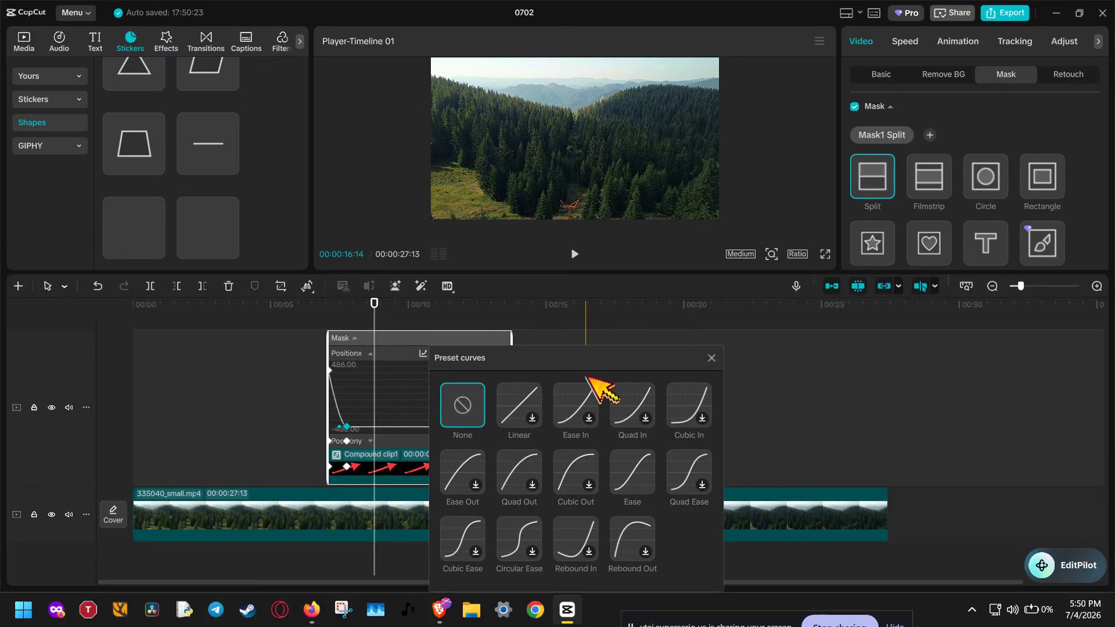
{"action": "left_click", "coordinate": [577, 410]}
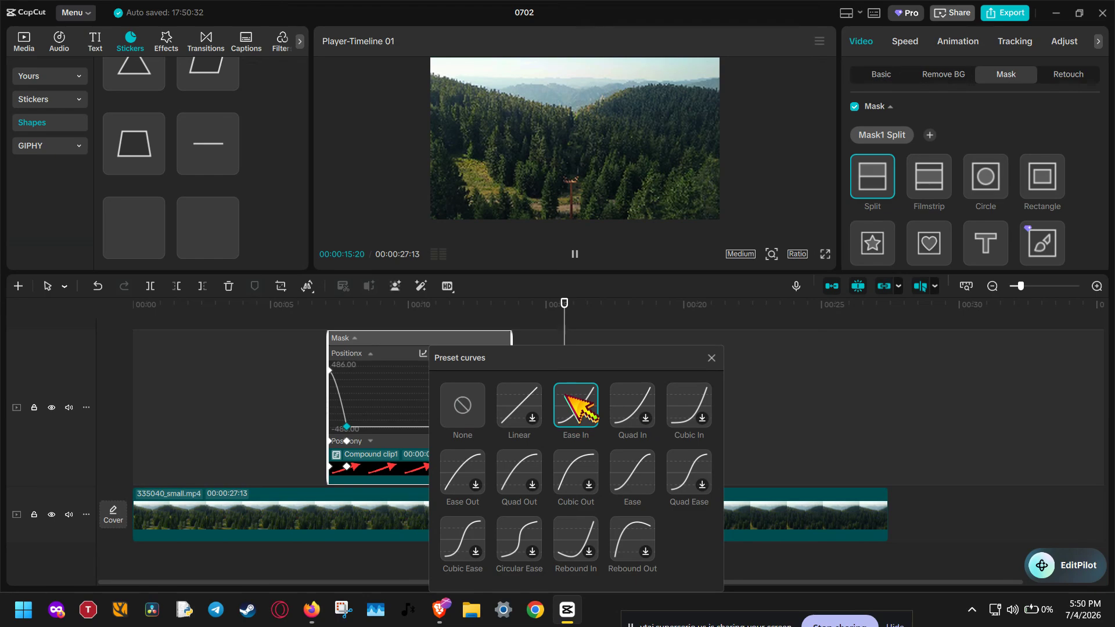
{"action": "left_click", "coordinate": [533, 525]}
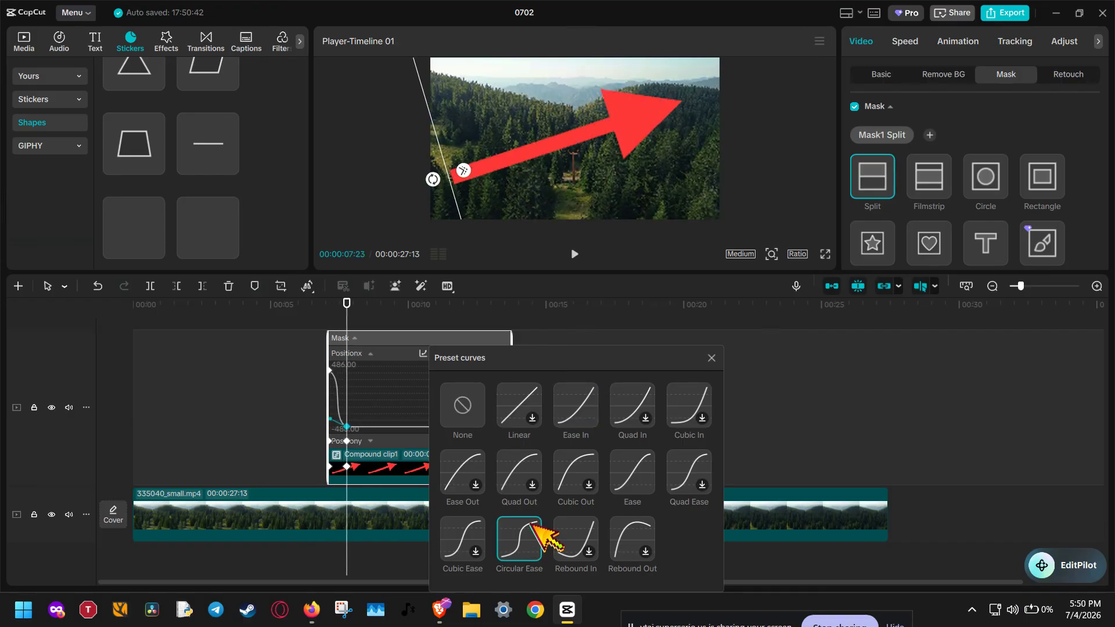
{"action": "left_click", "coordinate": [712, 359]}
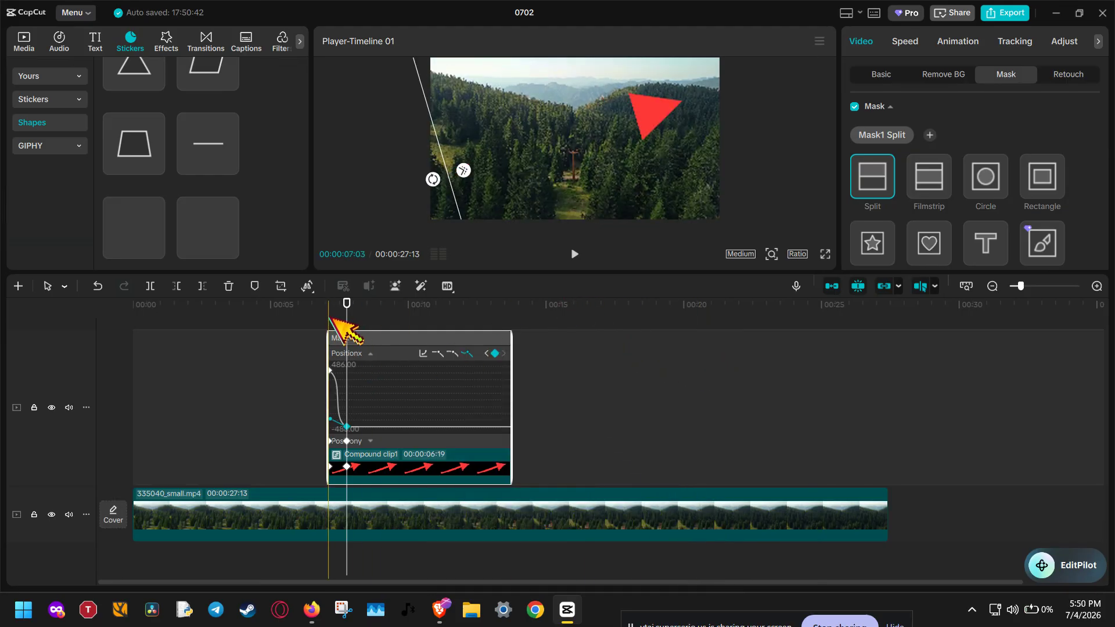
- Play back the eased arrow reveal from just before the compound clip begins
{"action": "left_click_drag", "start_coordinate": [346, 302], "coordinate": [317, 305]}
{"action": "left_click", "coordinate": [575, 255]}
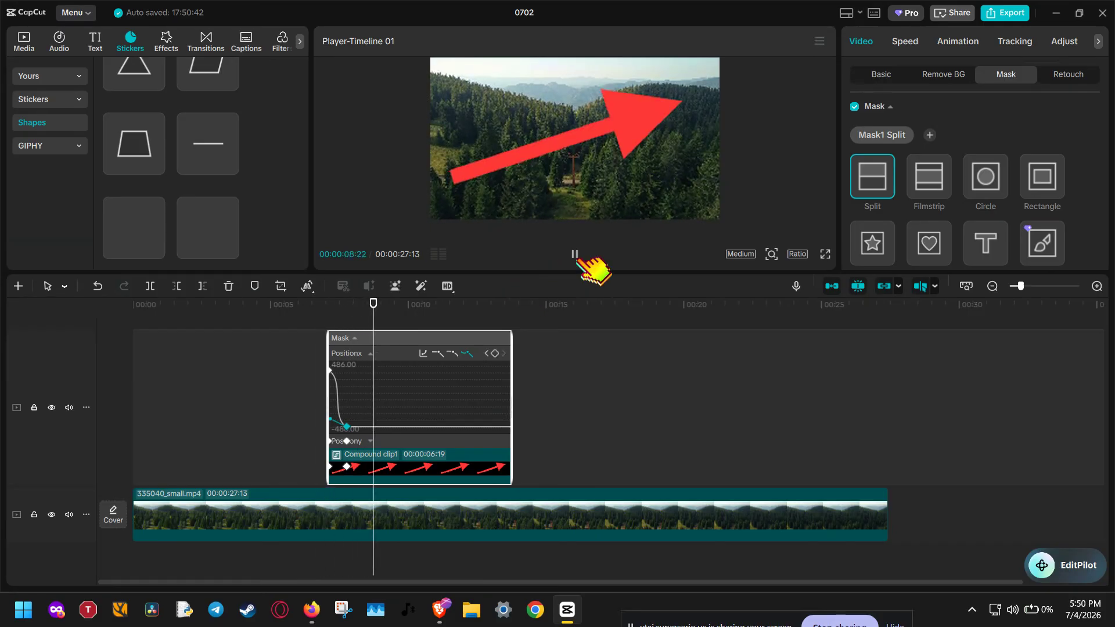
{"action": "left_click", "coordinate": [579, 259]}
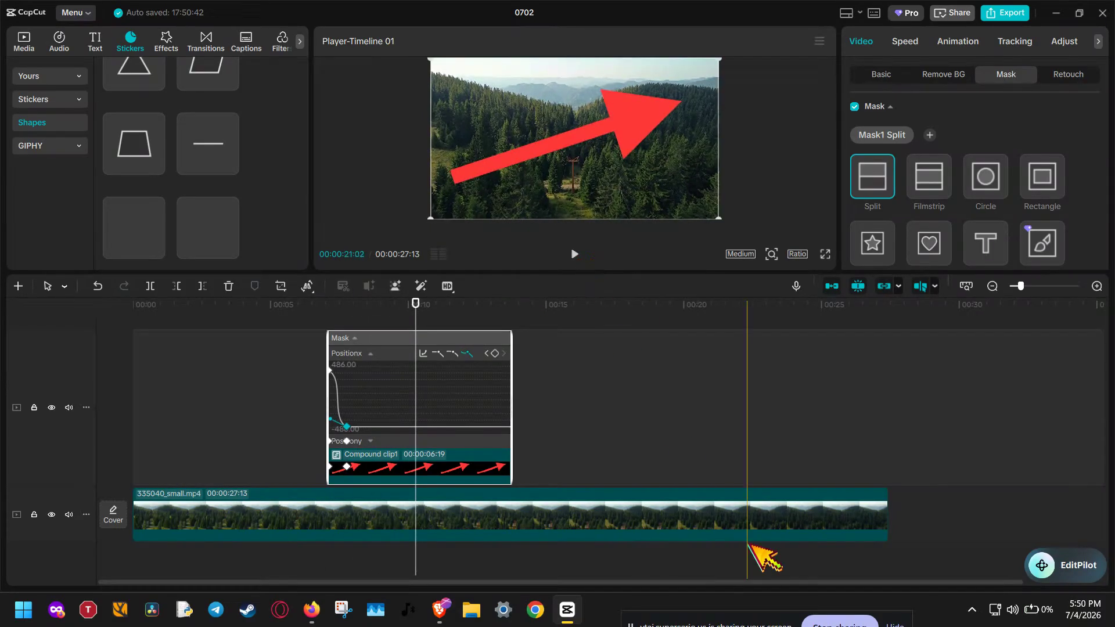